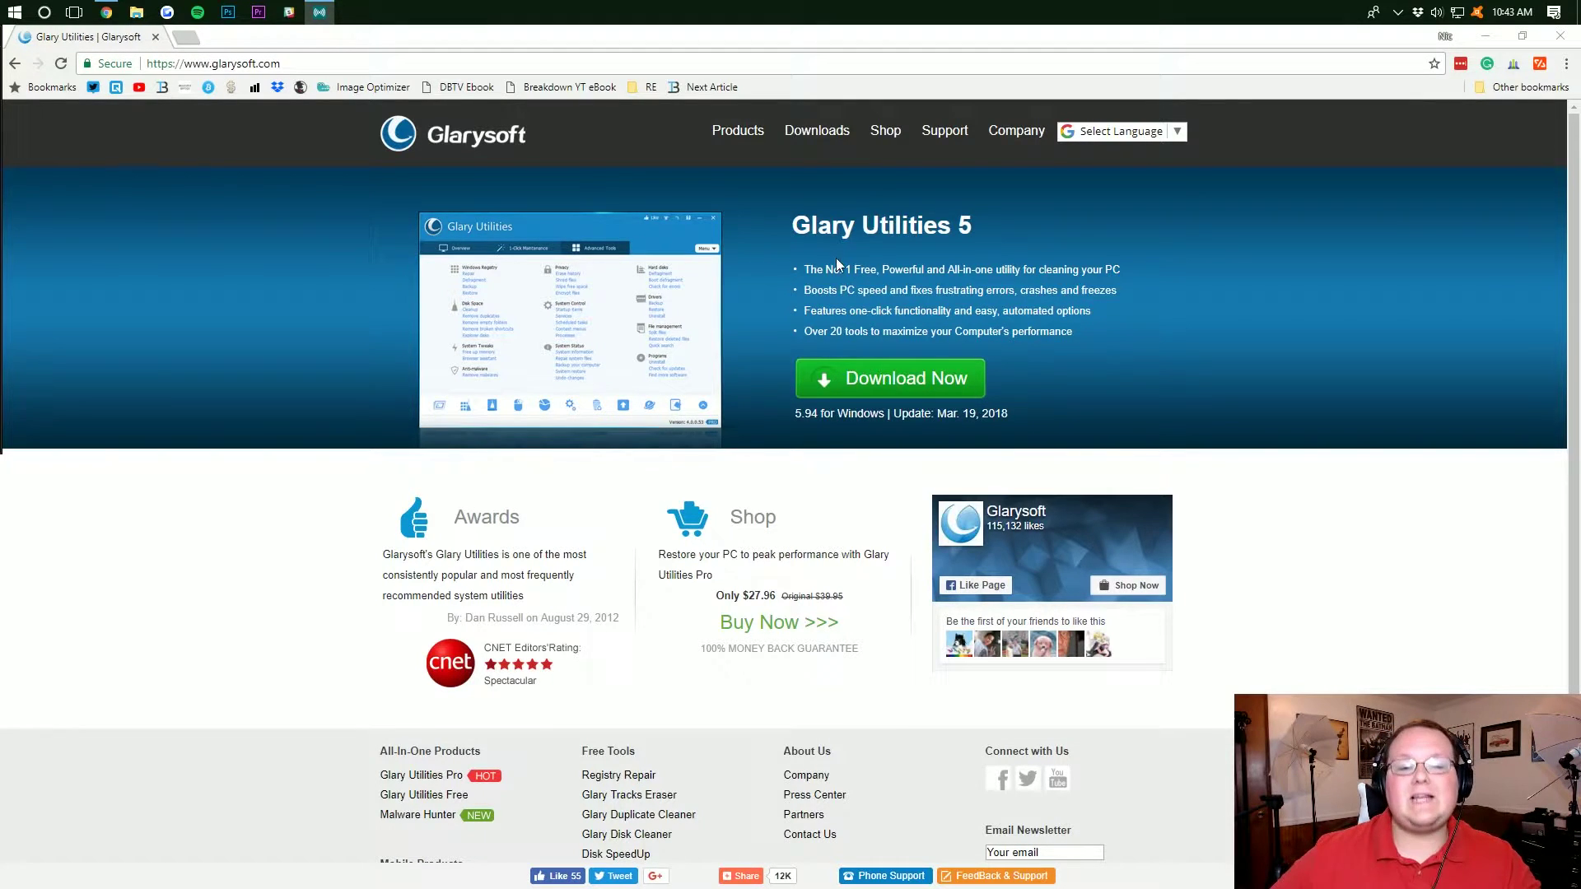
Step: Download the free Glary Utilities 5 installer, gu5setup.exe, from glarysoft.com and run it
drag(777, 244, 999, 236)
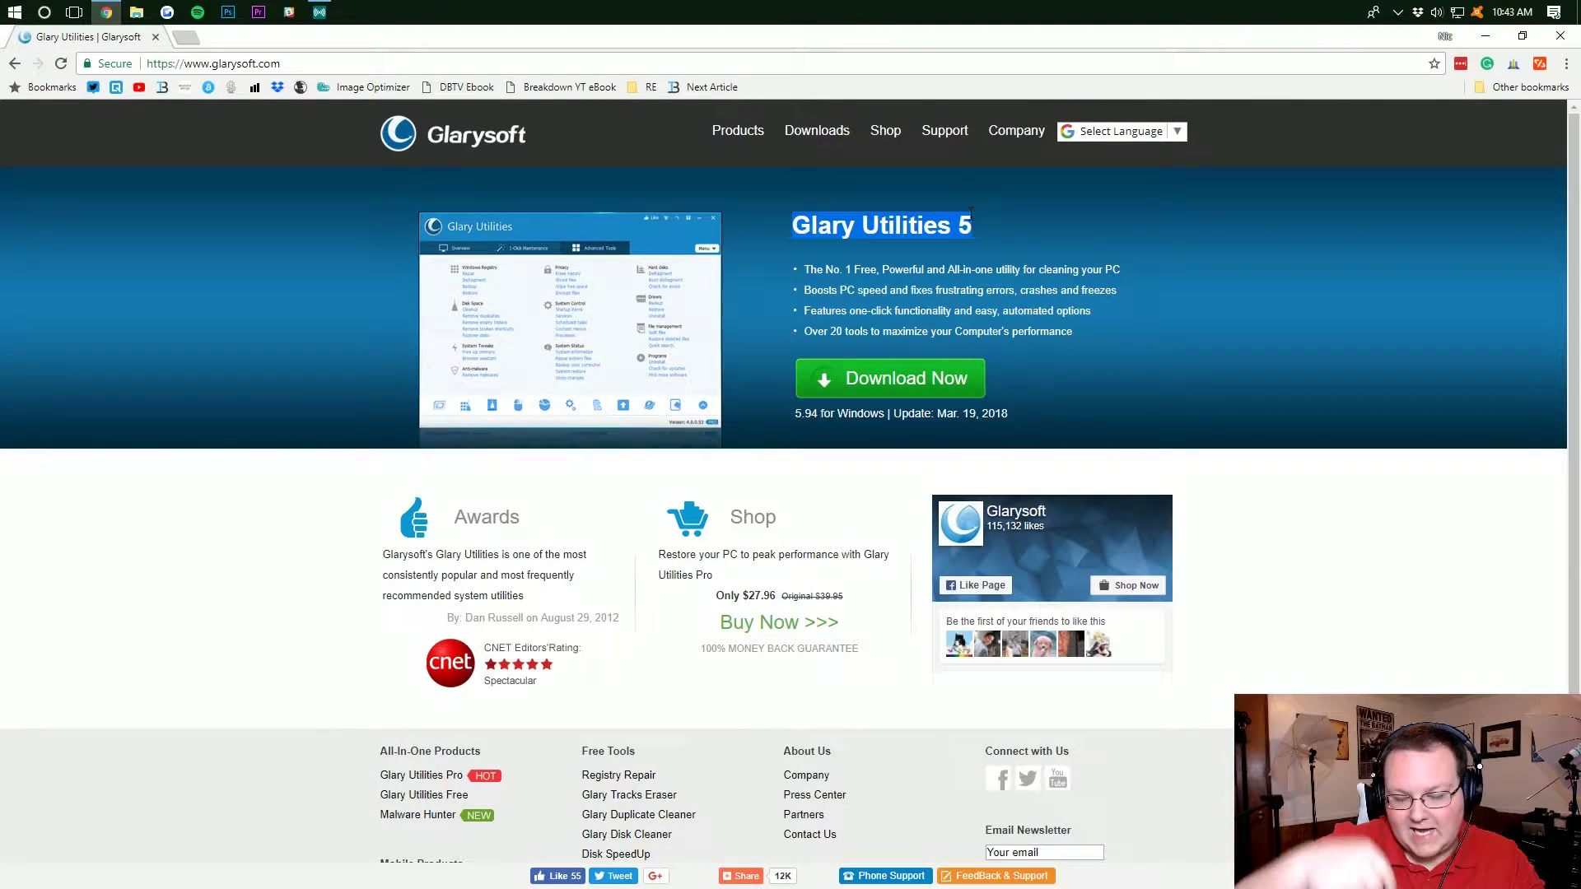
click(839, 253)
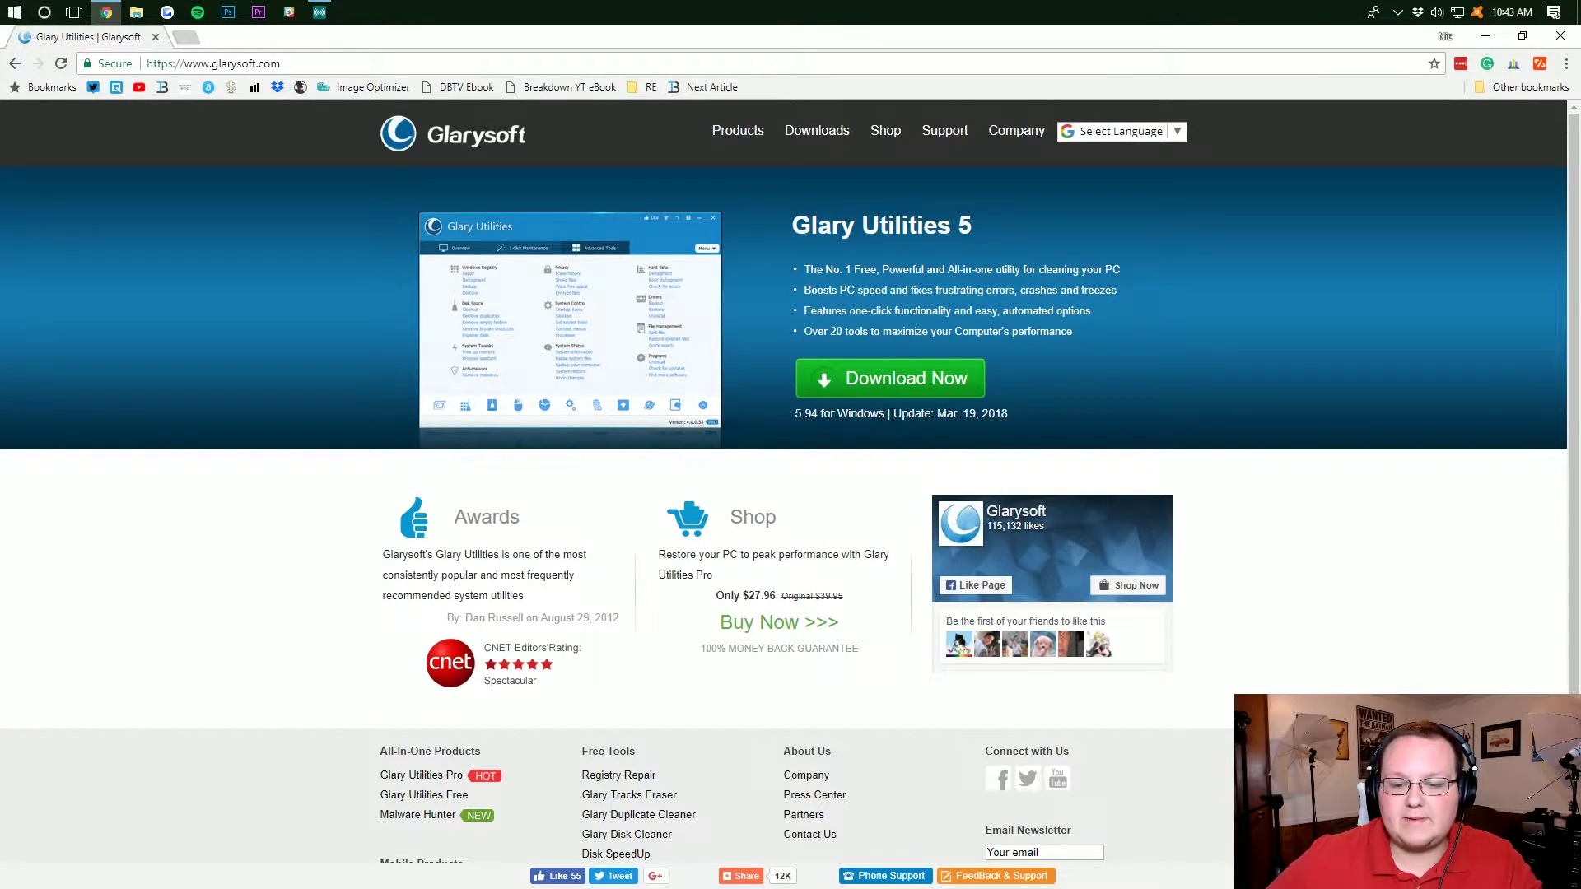
click(864, 374)
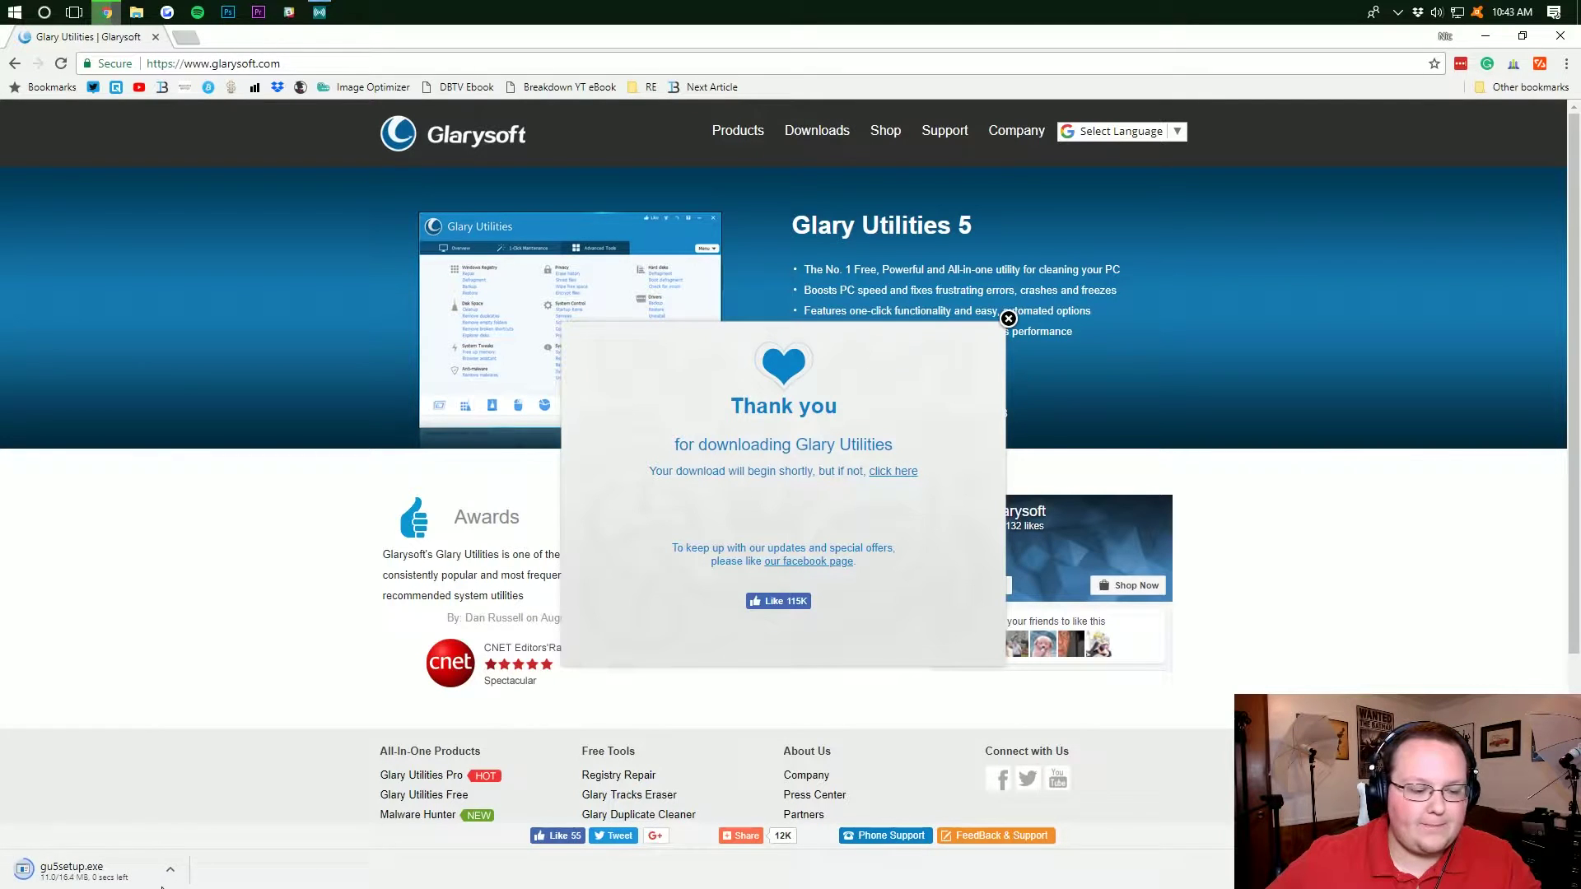
click(87, 870)
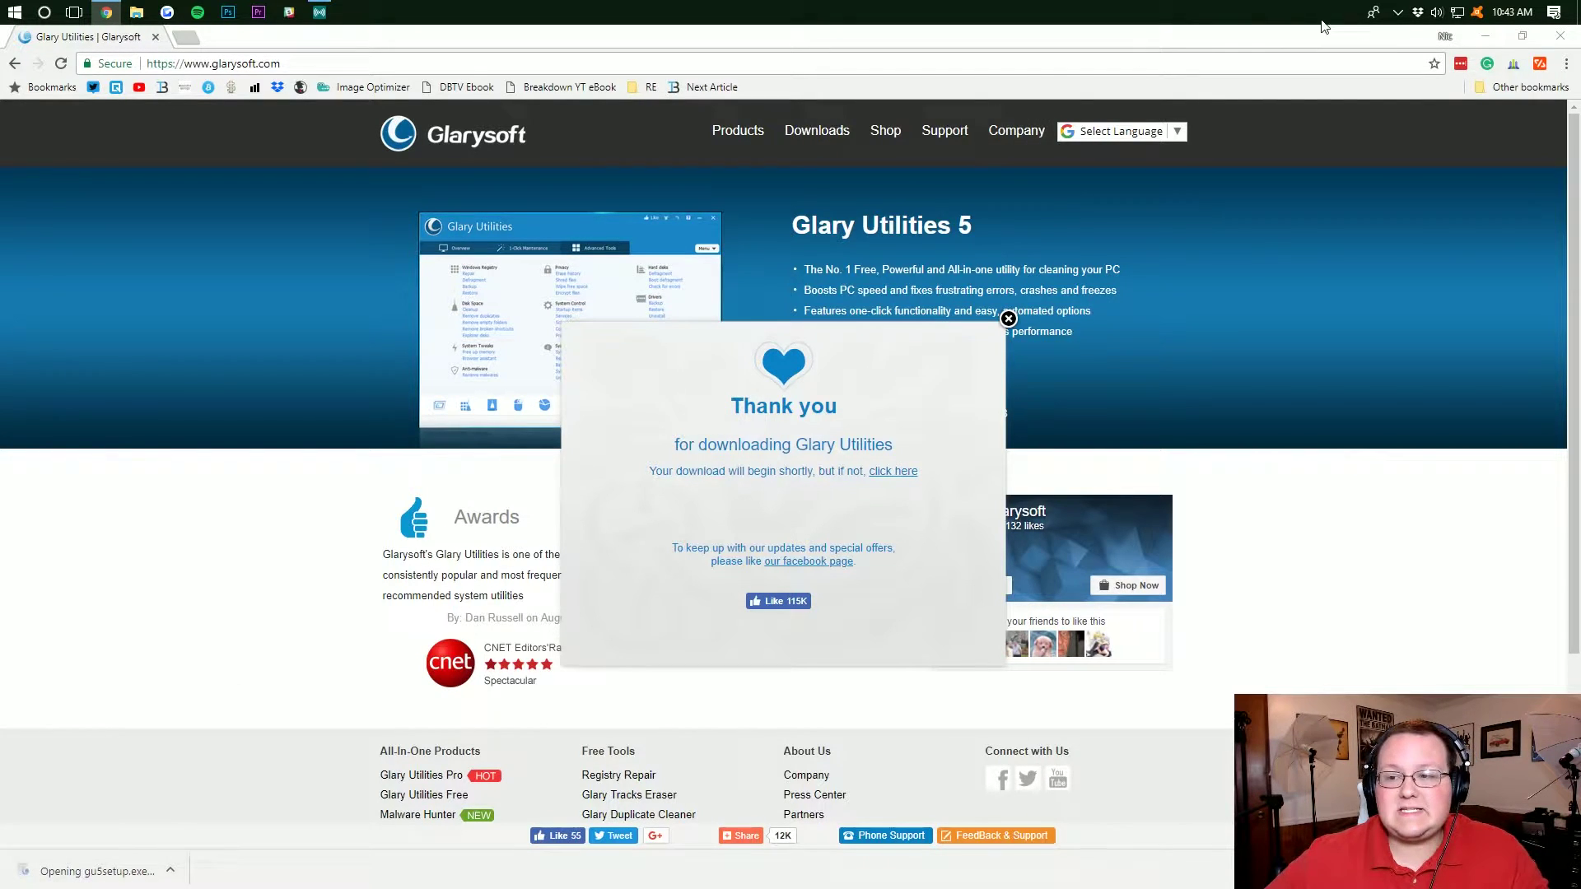
Step: Accept the license and install Glary Utilities 5.94 to the default Program Files folder
click(1484, 37)
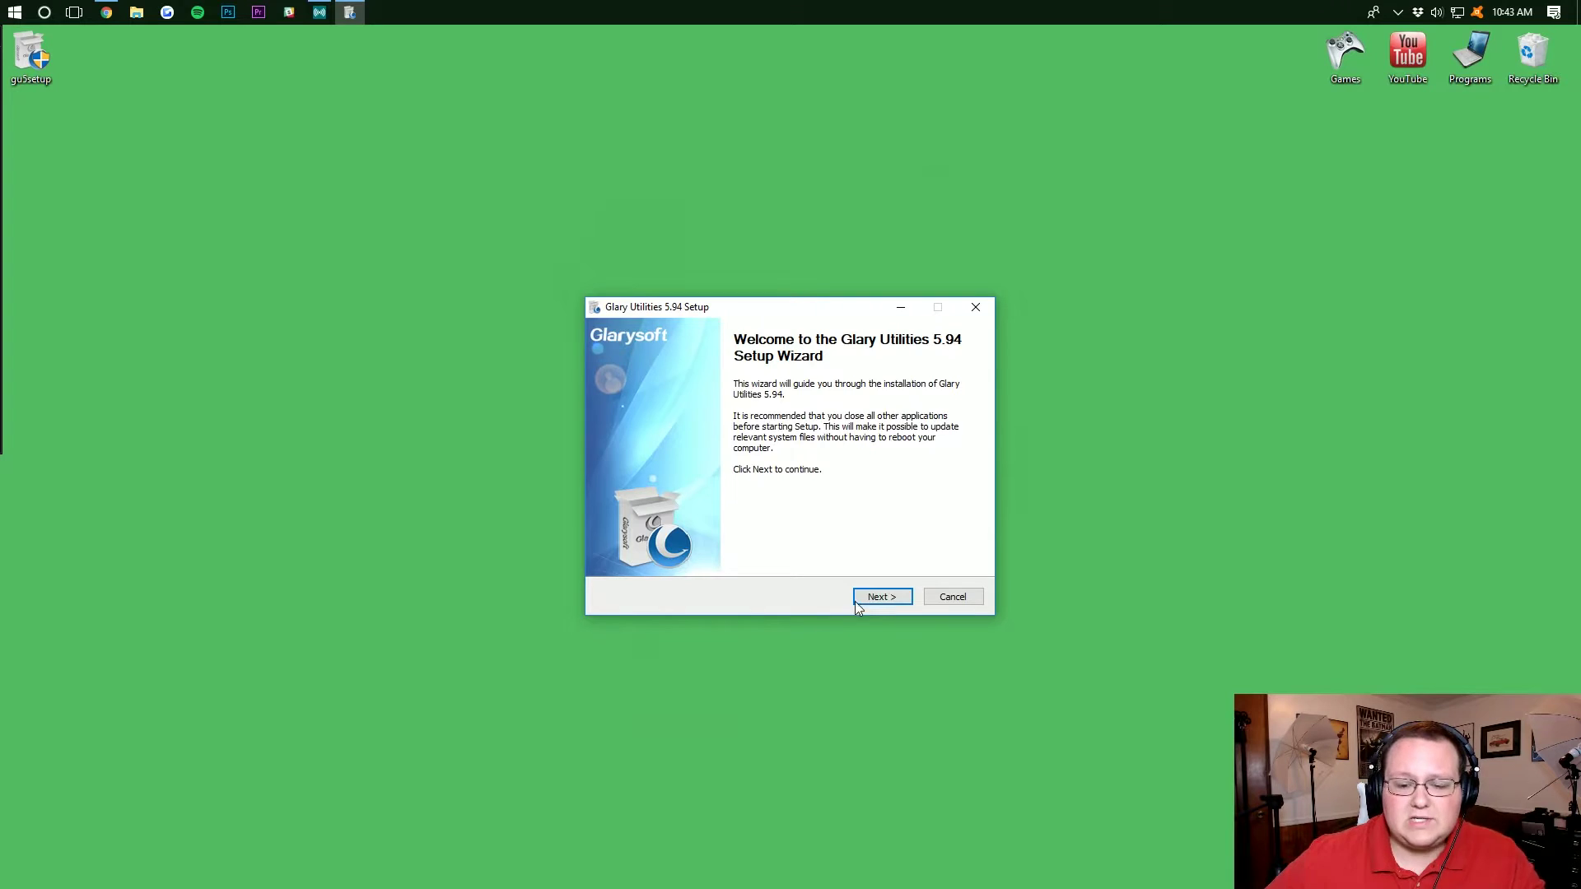
click(859, 600)
click(864, 598)
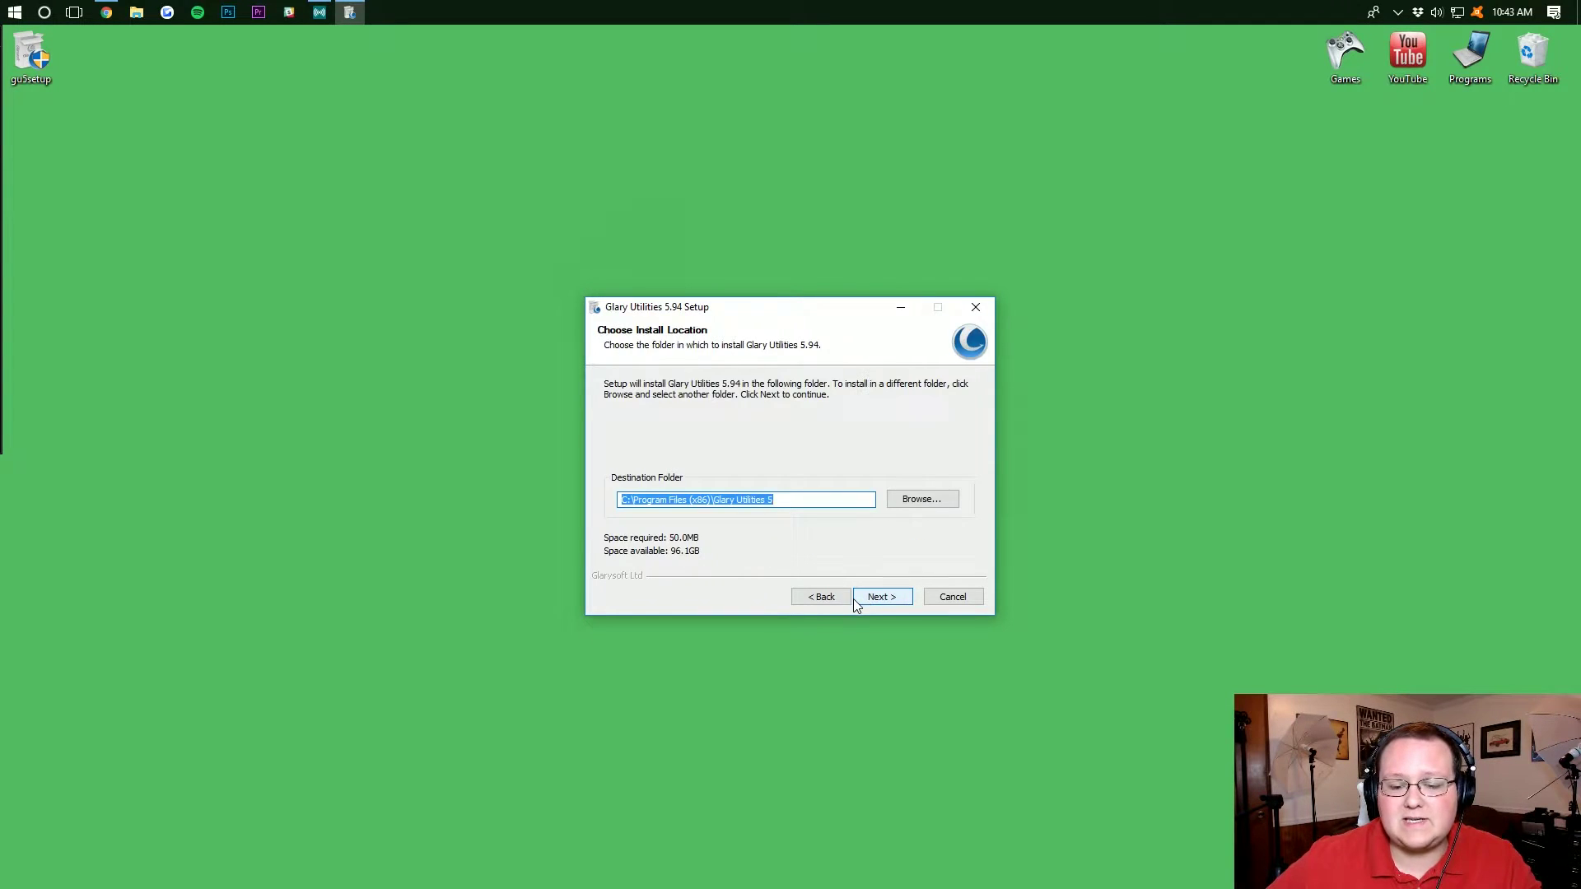
click(855, 601)
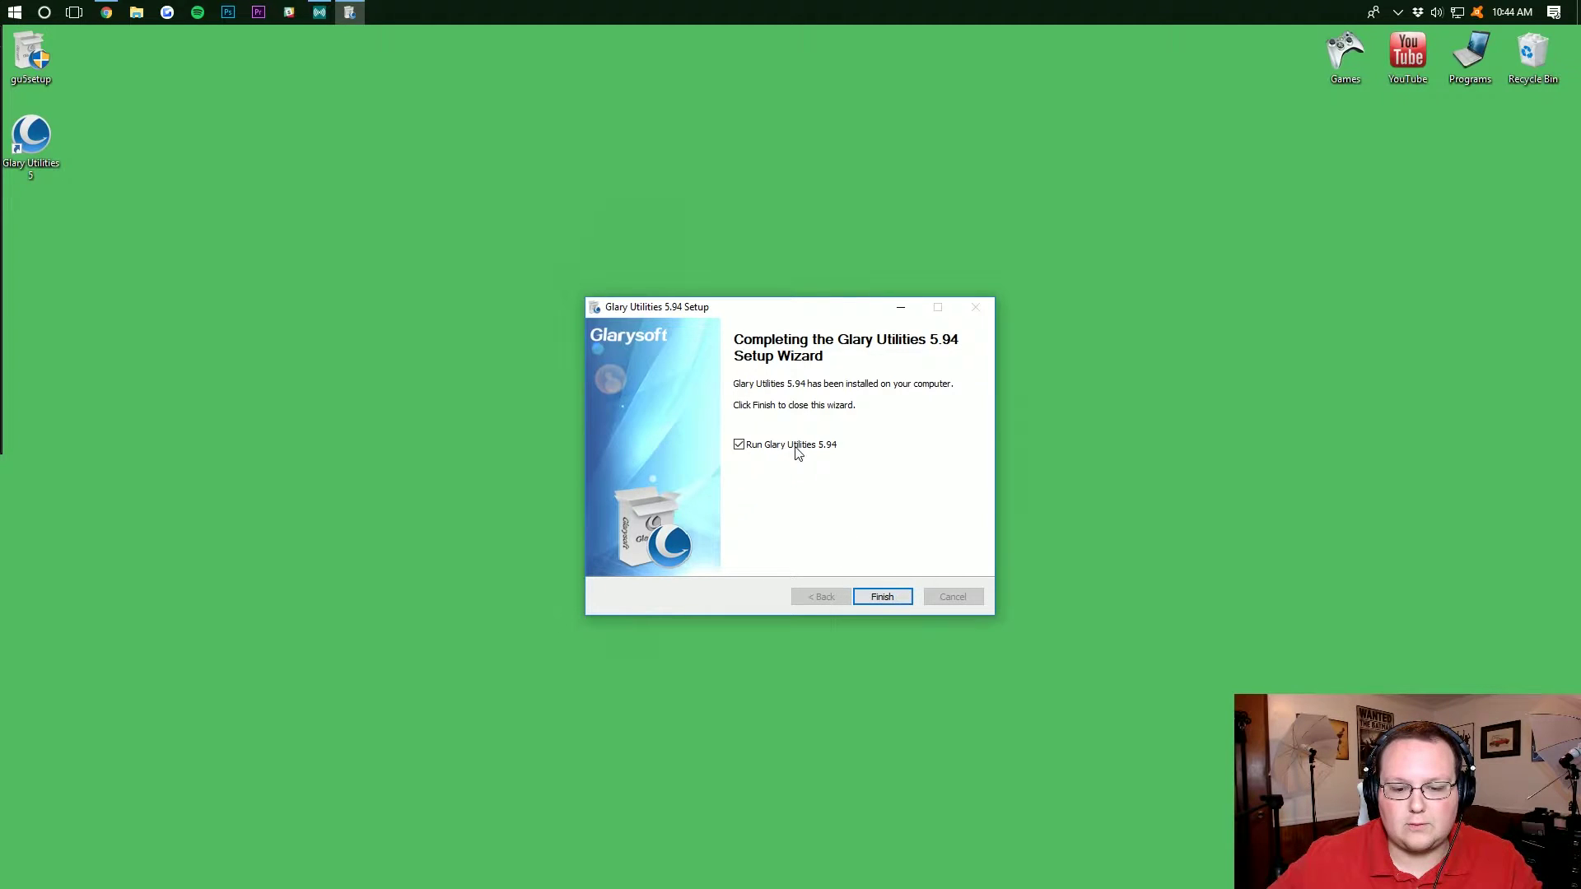
Step: Finish setup, then browse the Advanced Tools categories, ending on Clean Up & Repair
click(872, 599)
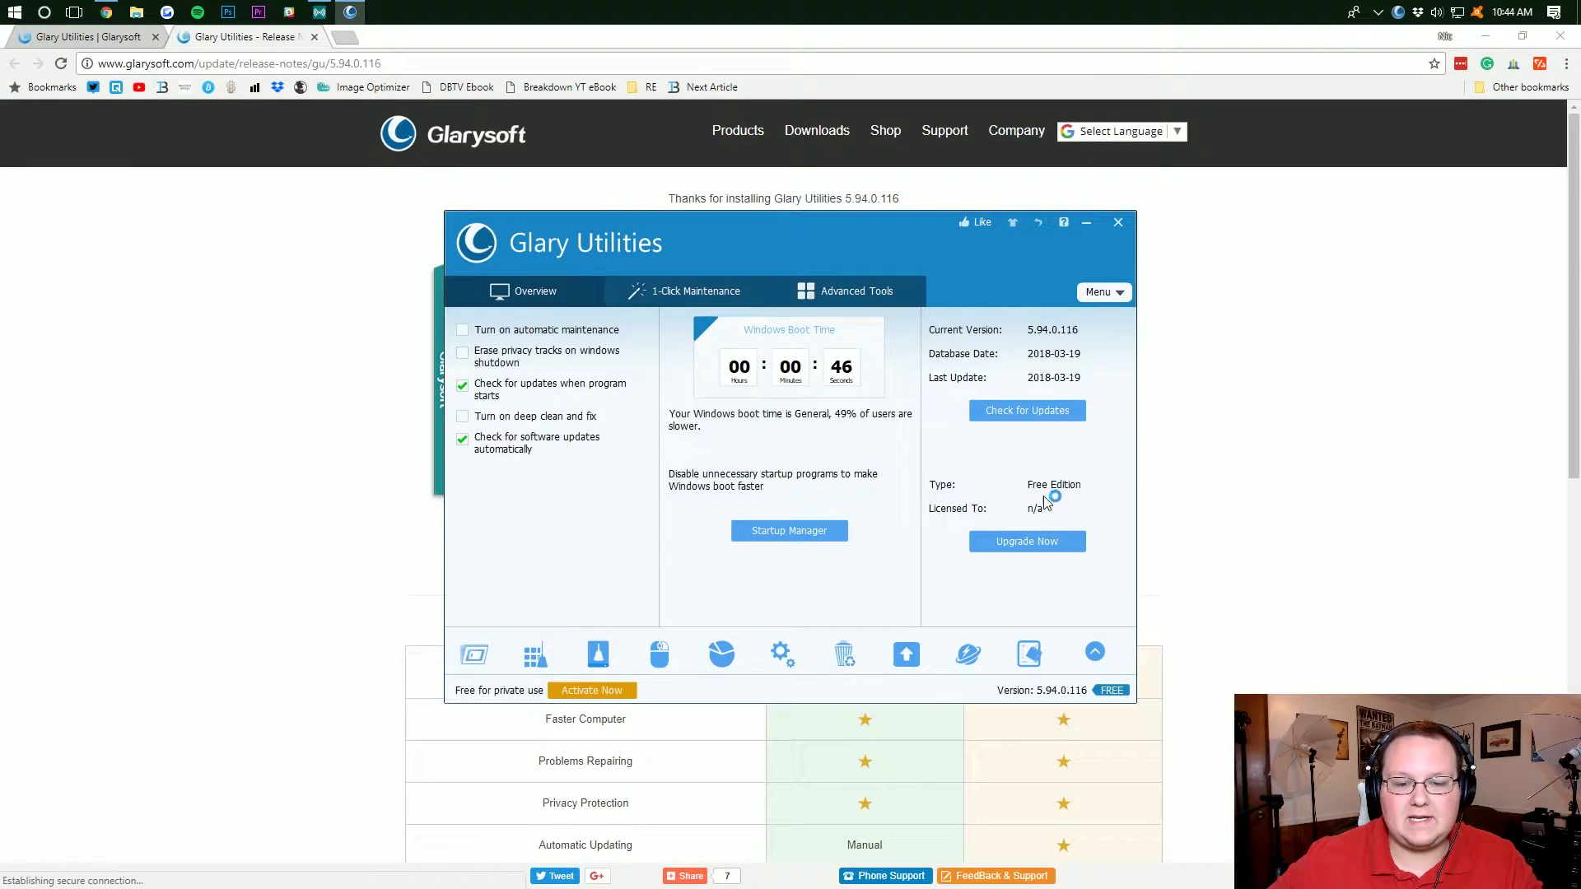
scroll(851, 387, down, 1)
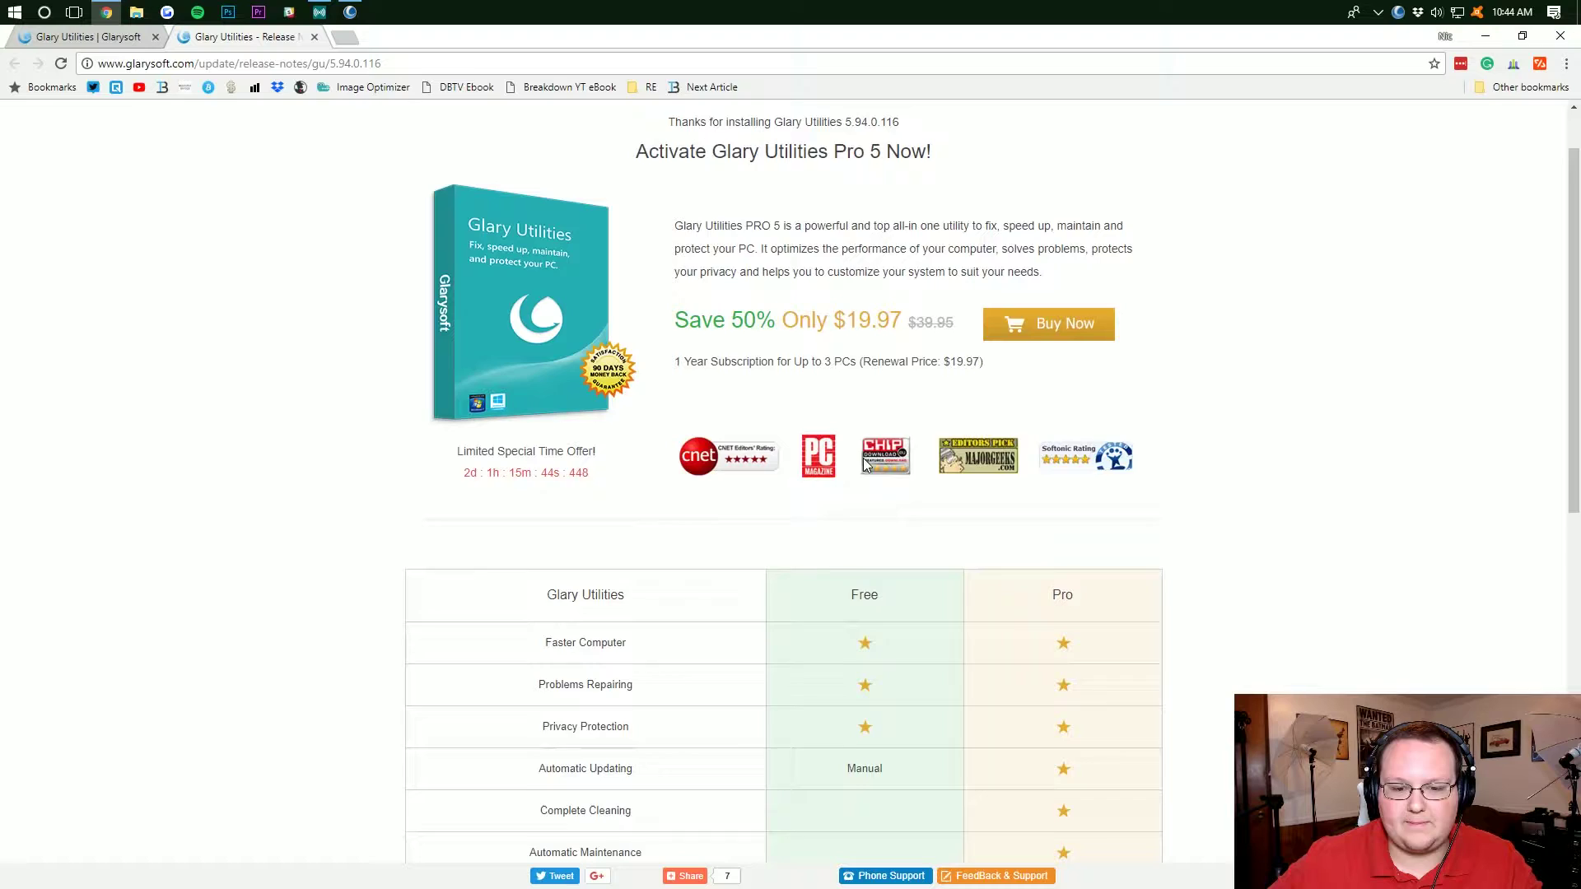
scroll(456, 408, up, 1)
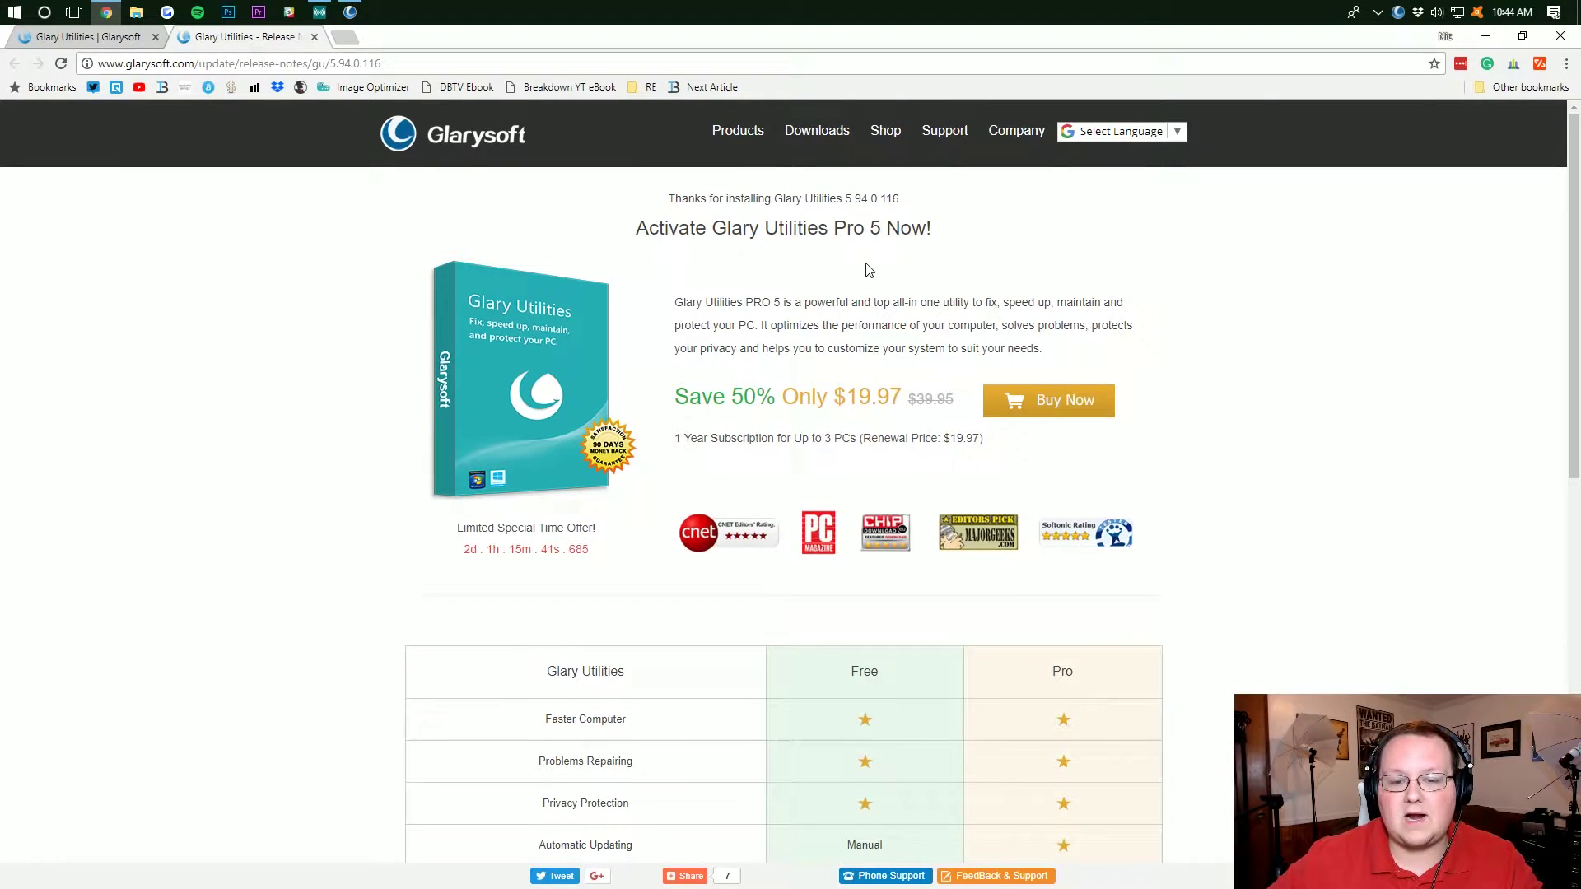
click(1486, 36)
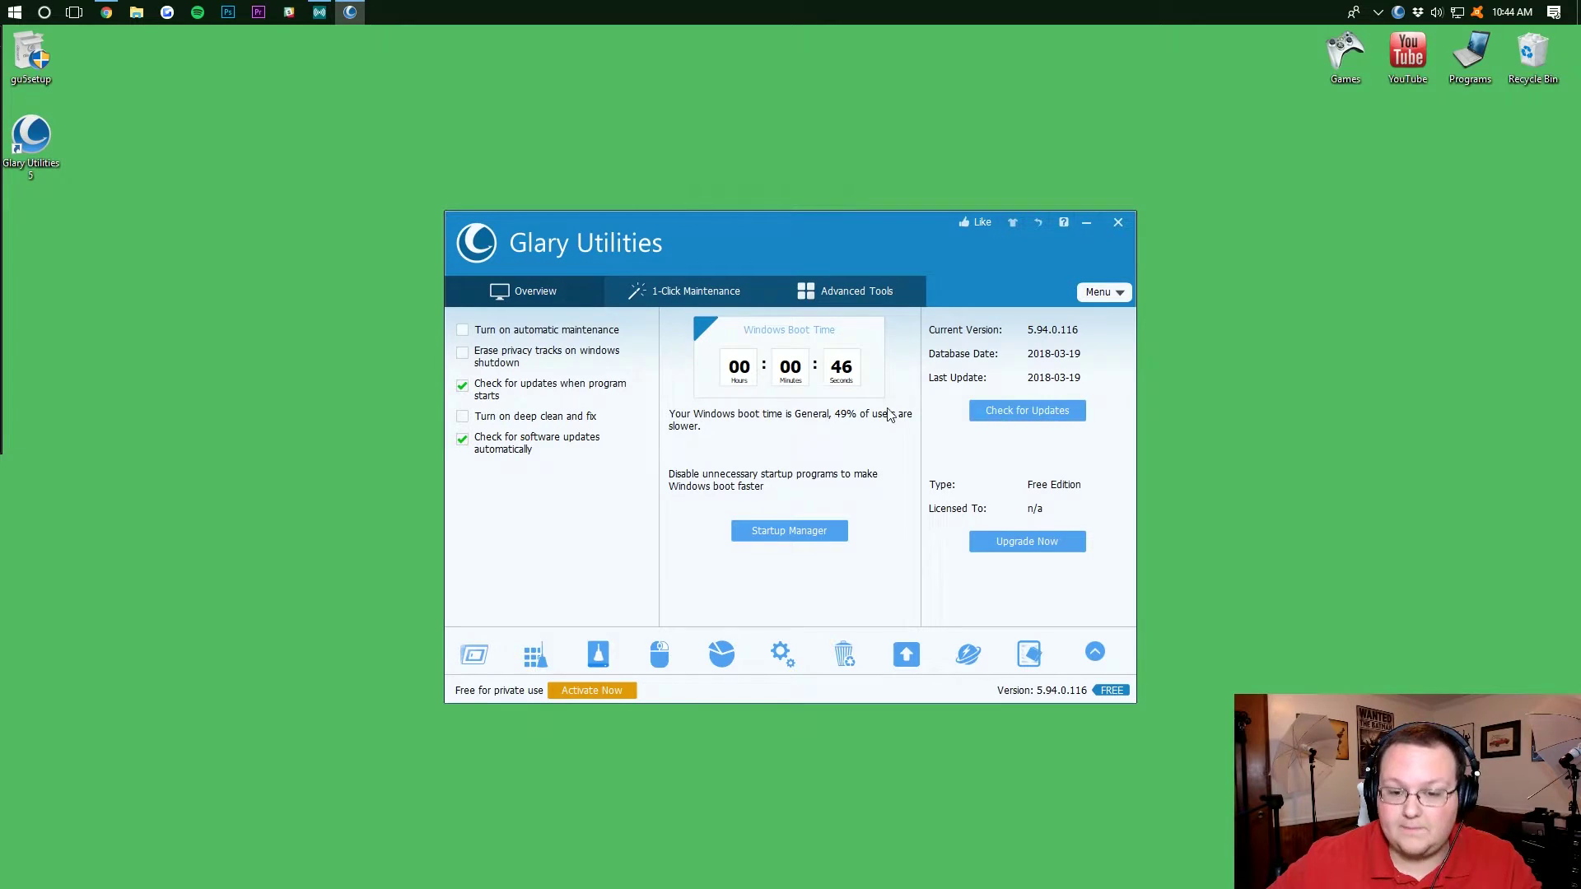
click(822, 293)
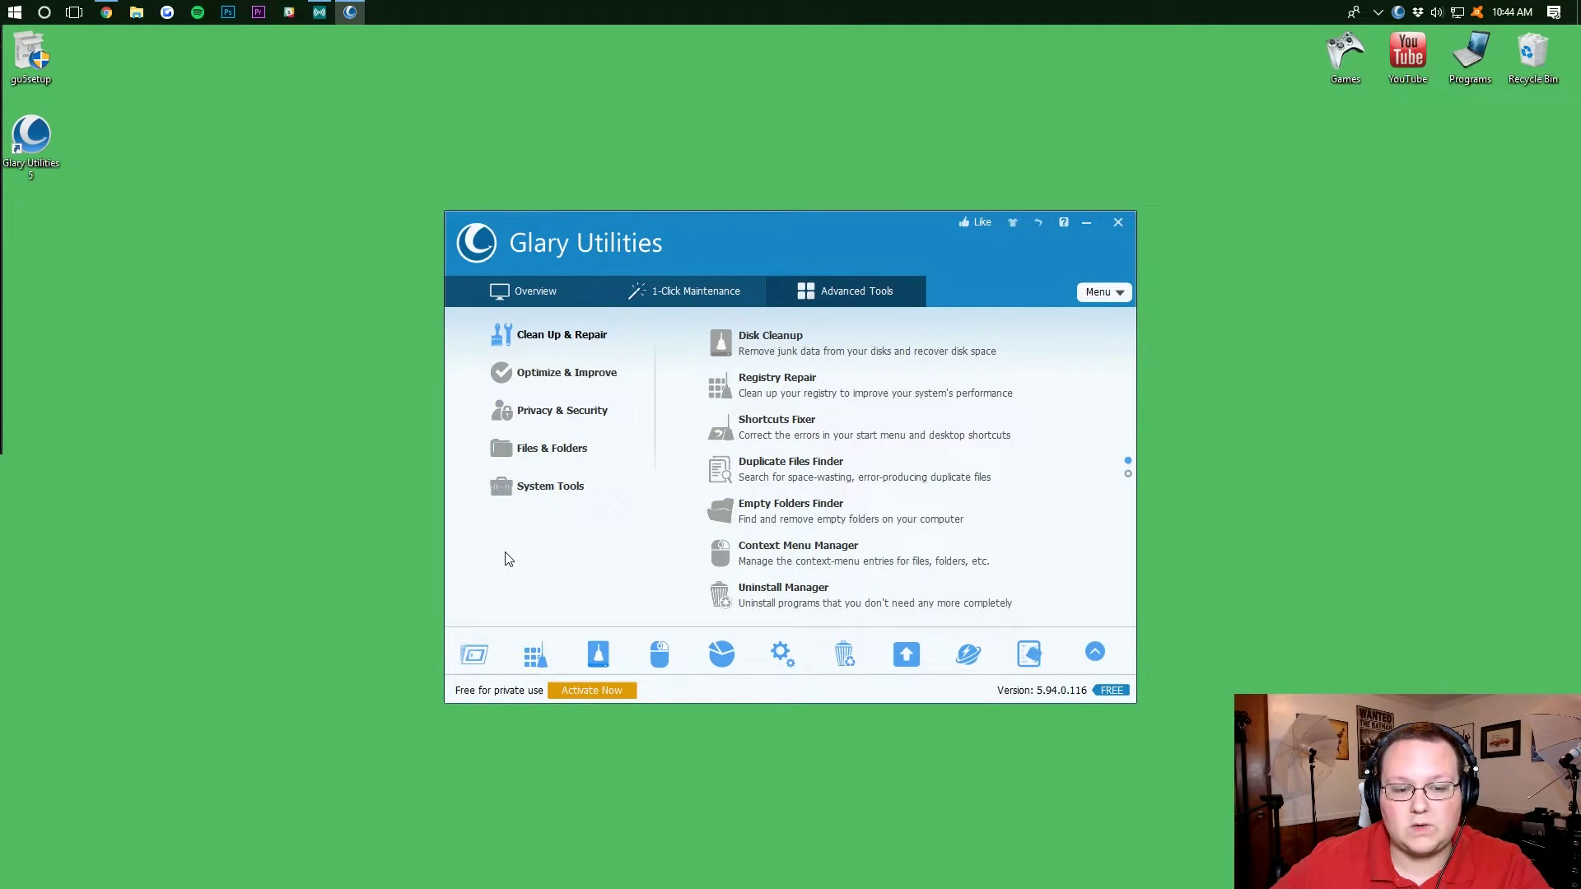
click(516, 375)
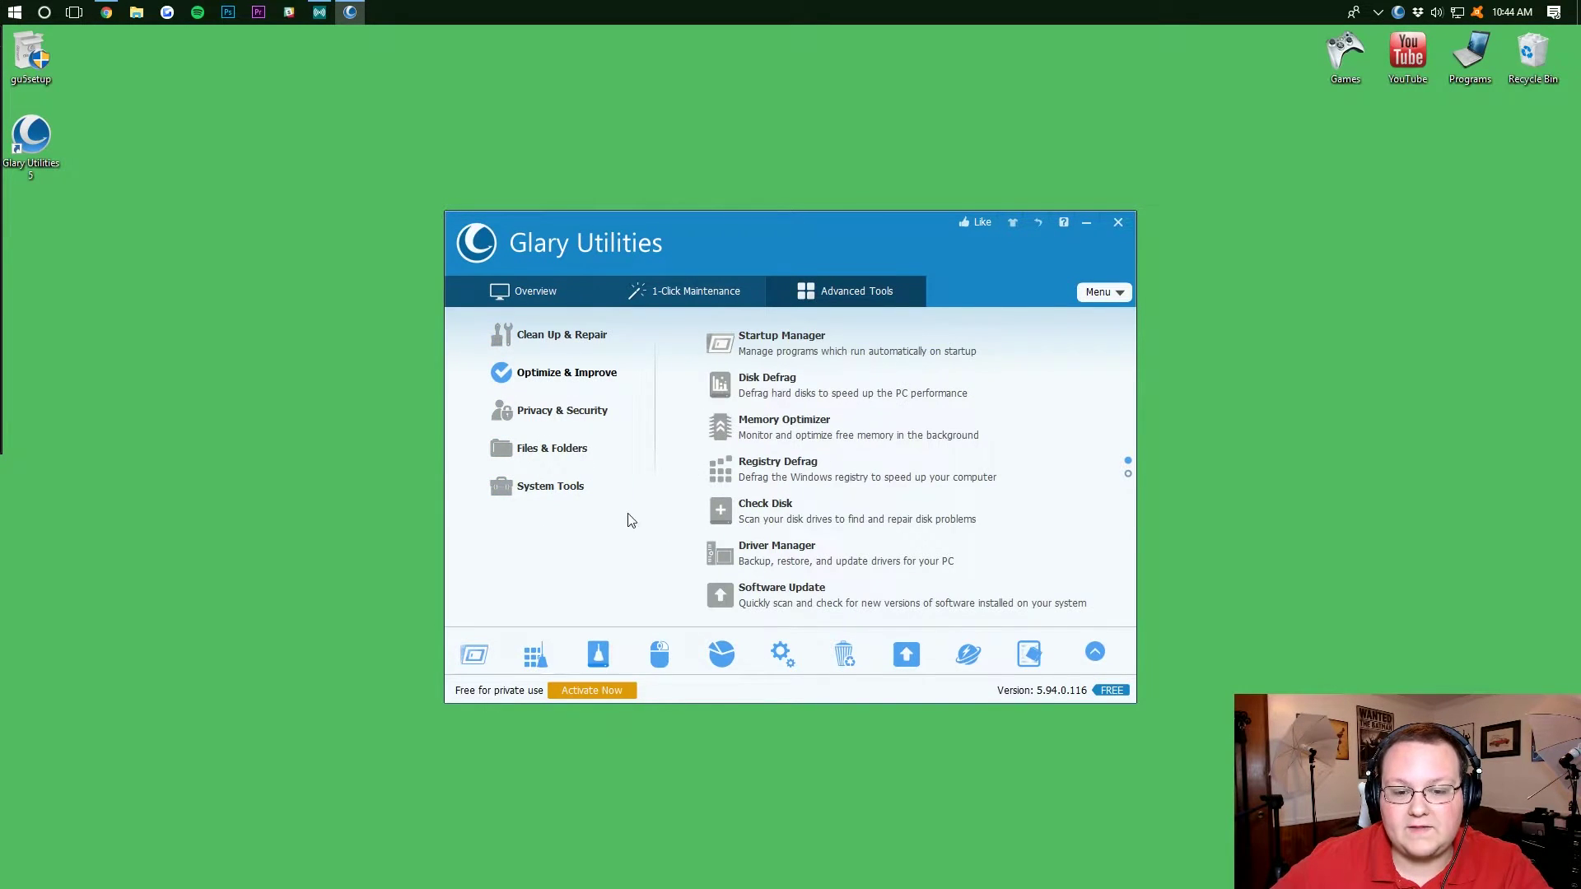
click(541, 449)
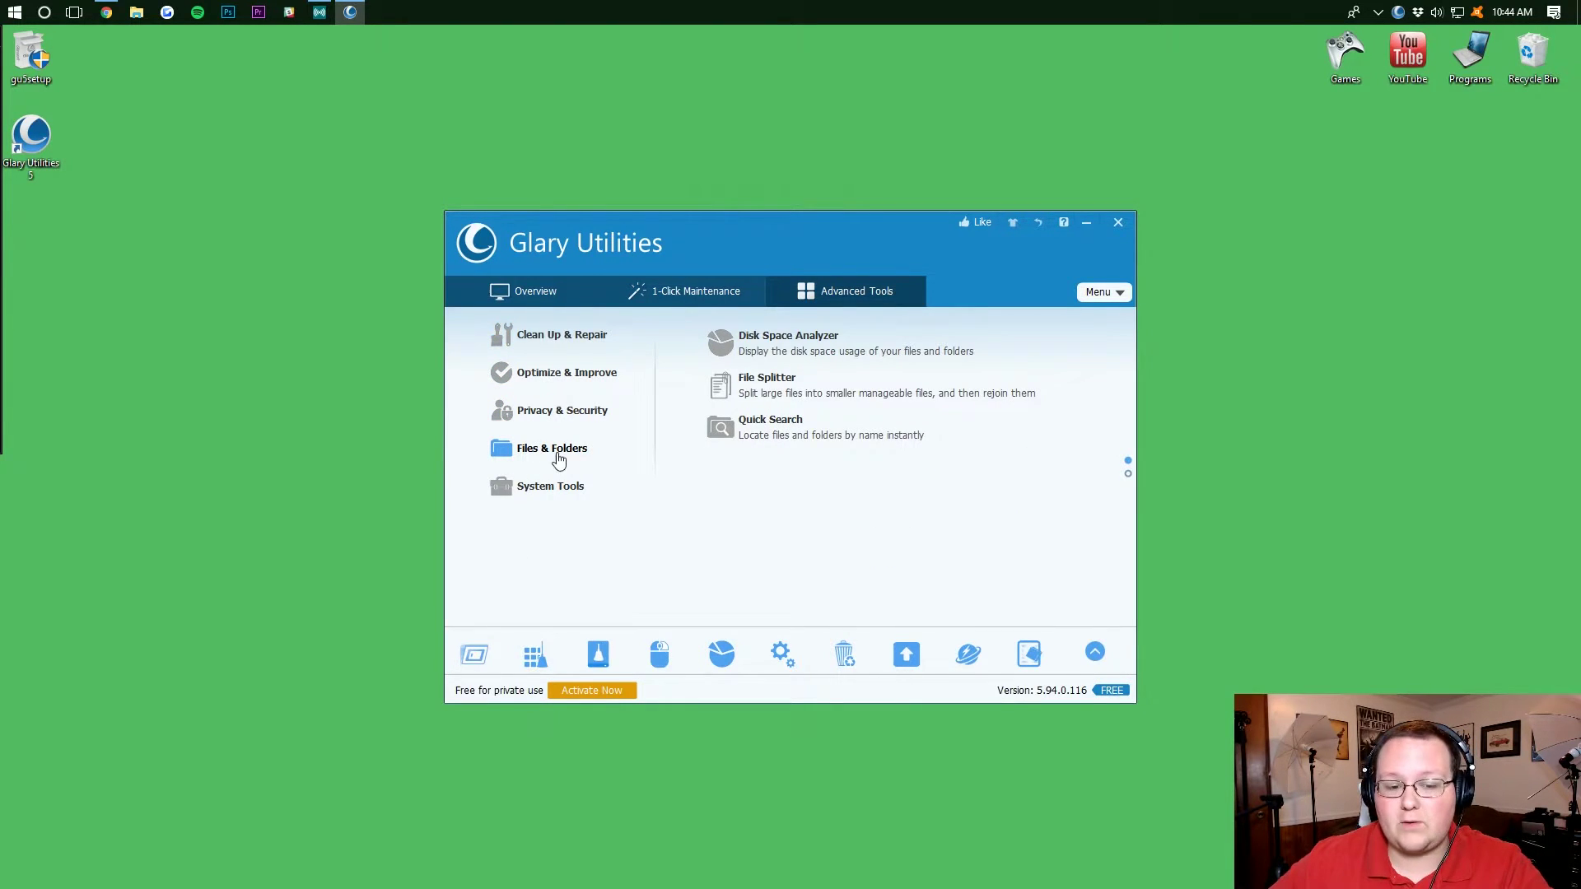
click(548, 342)
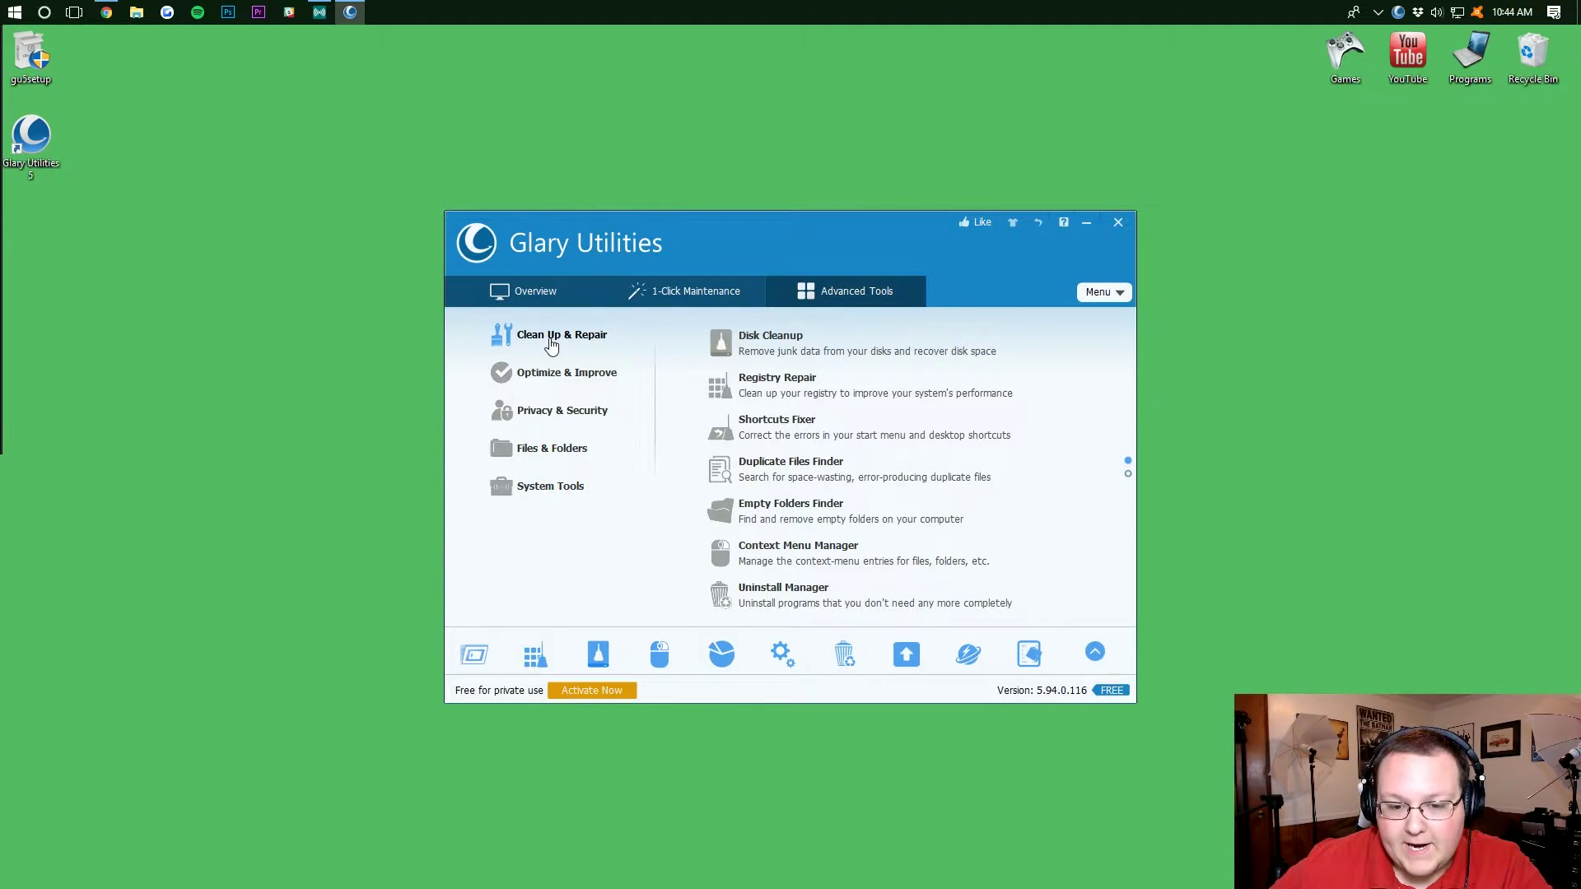
Step: Run Disk Cleanup, let it close Chrome, and clean 286.63 MB of junk files
click(767, 339)
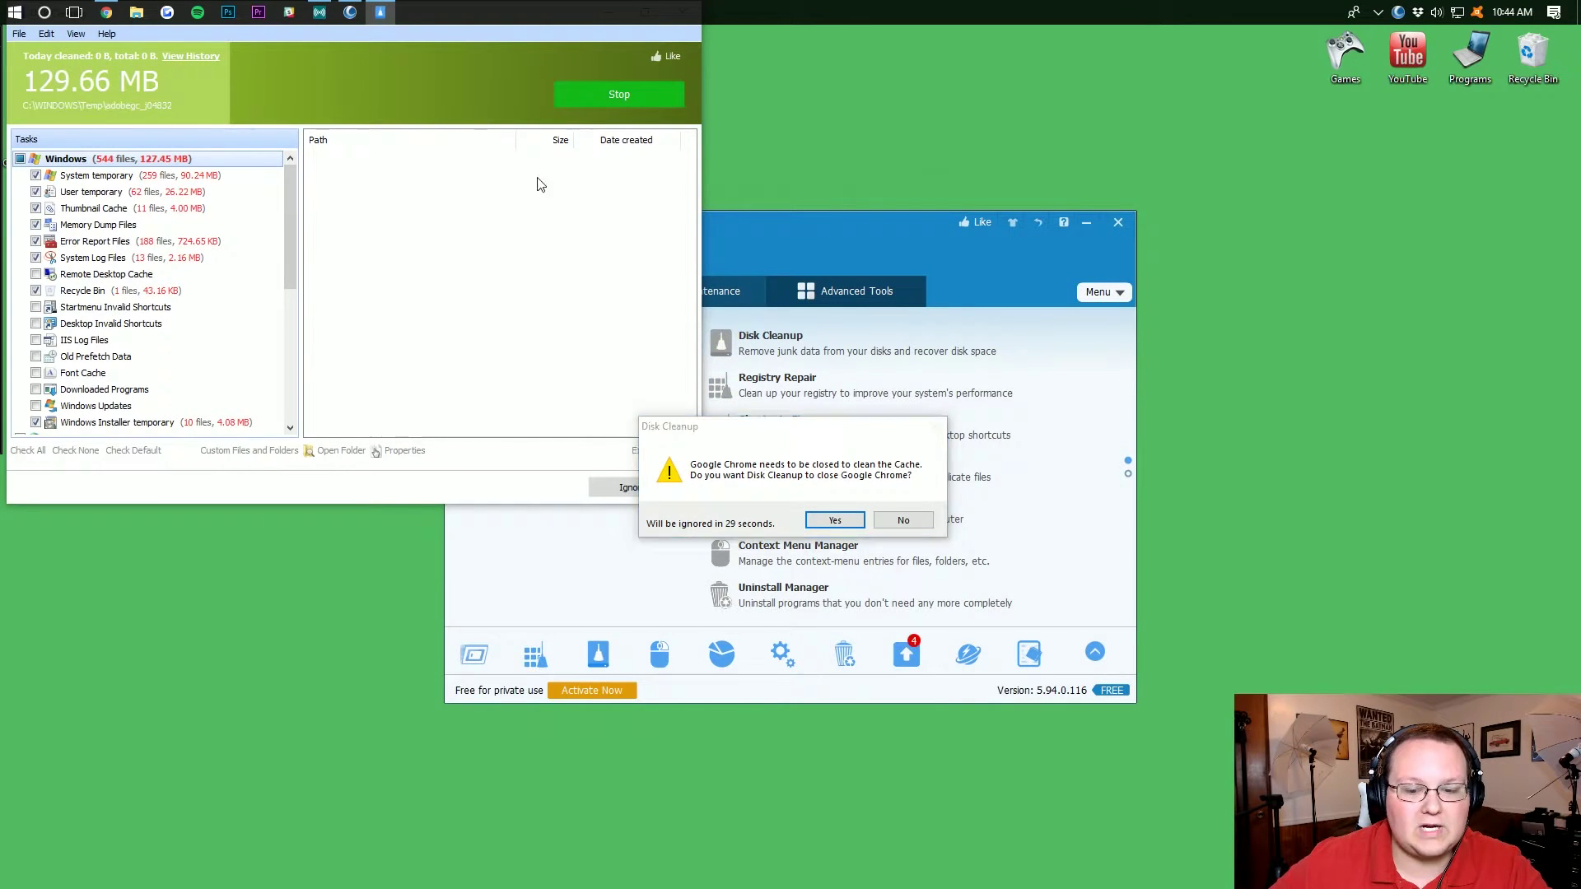
click(836, 524)
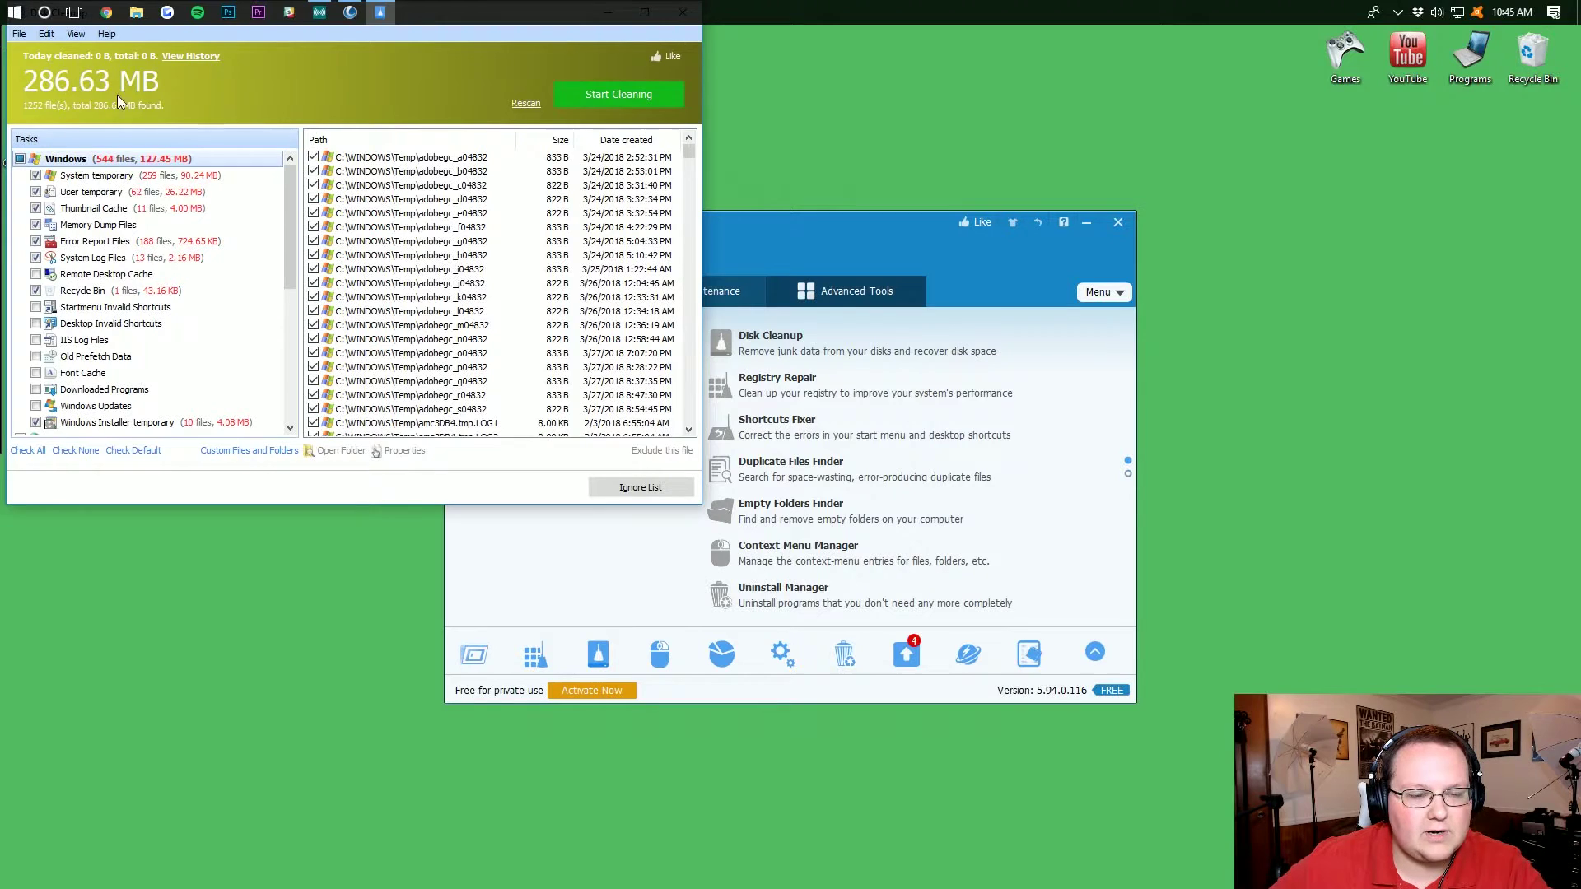
click(642, 97)
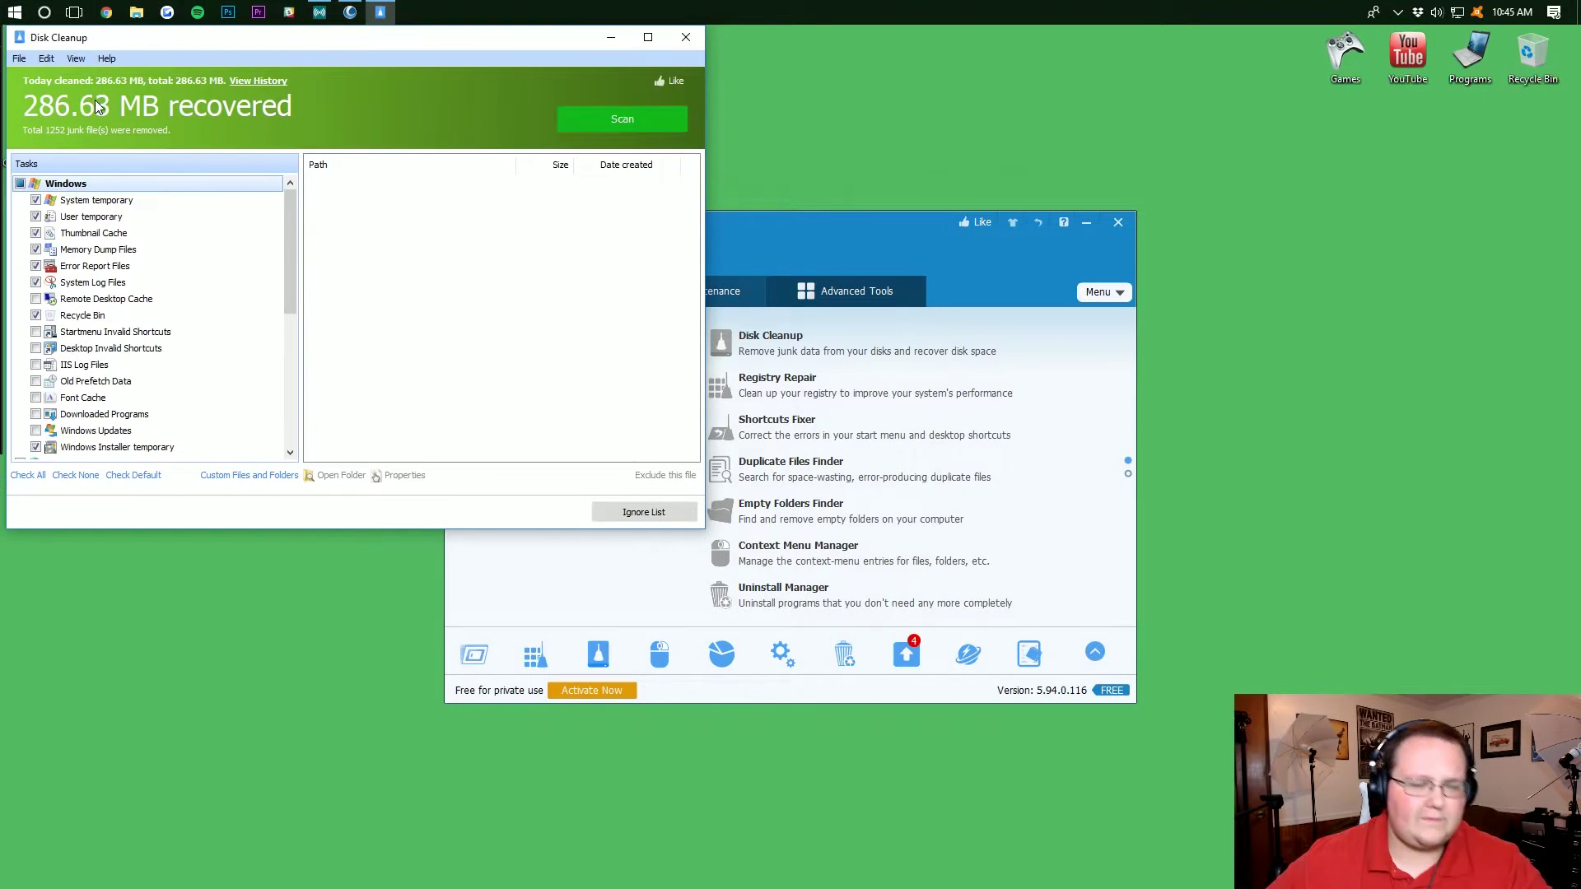
click(687, 37)
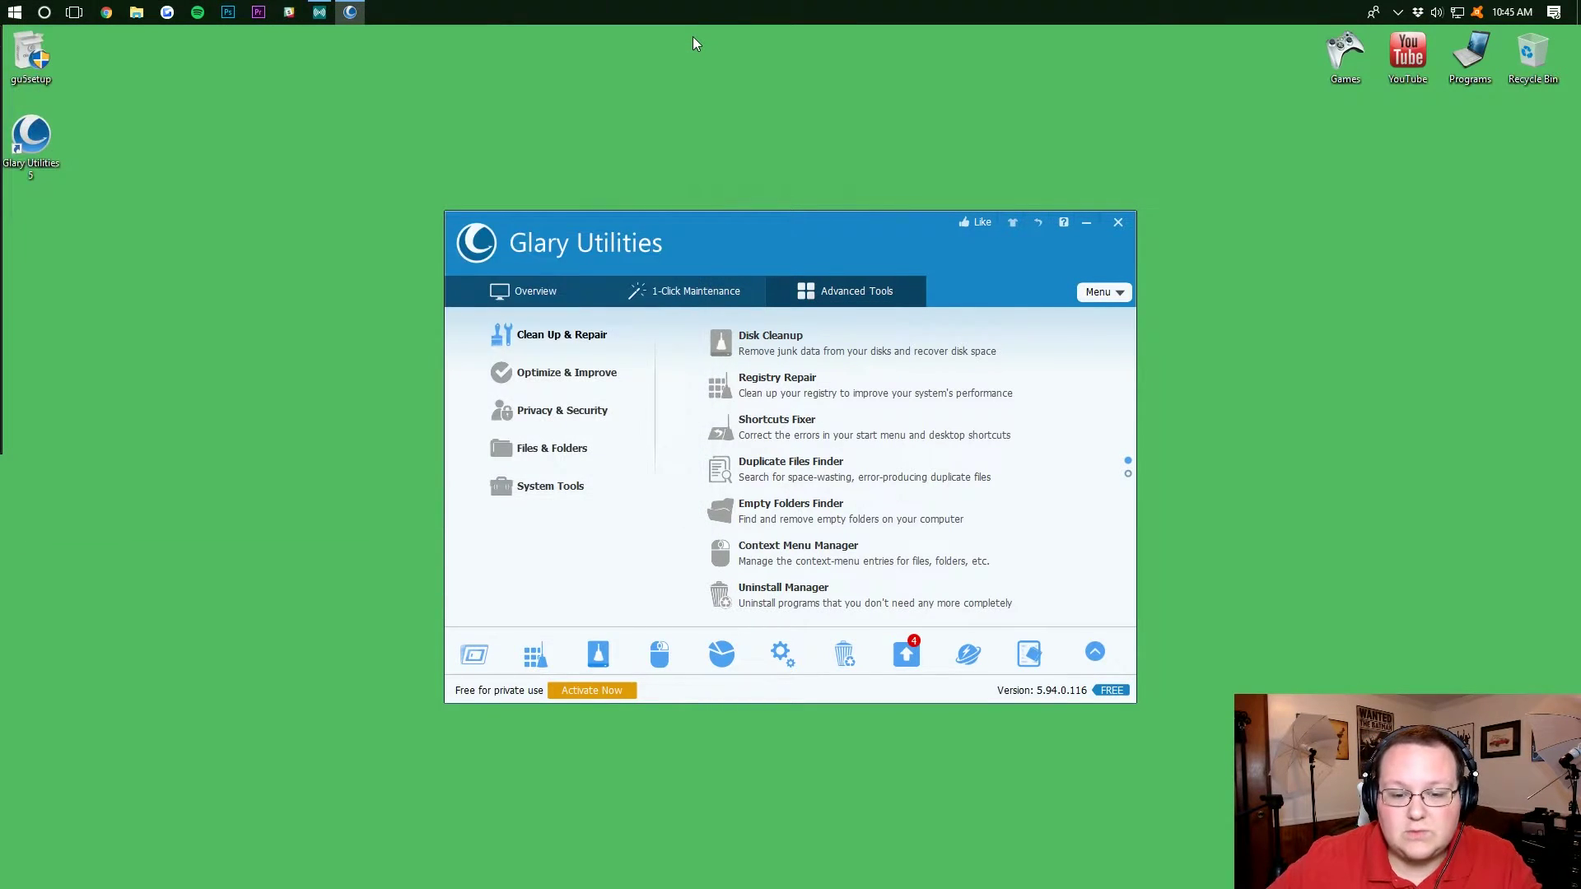
Step: Run Disk Space Analyzer from the File & Folder tools on both selected drives
click(546, 449)
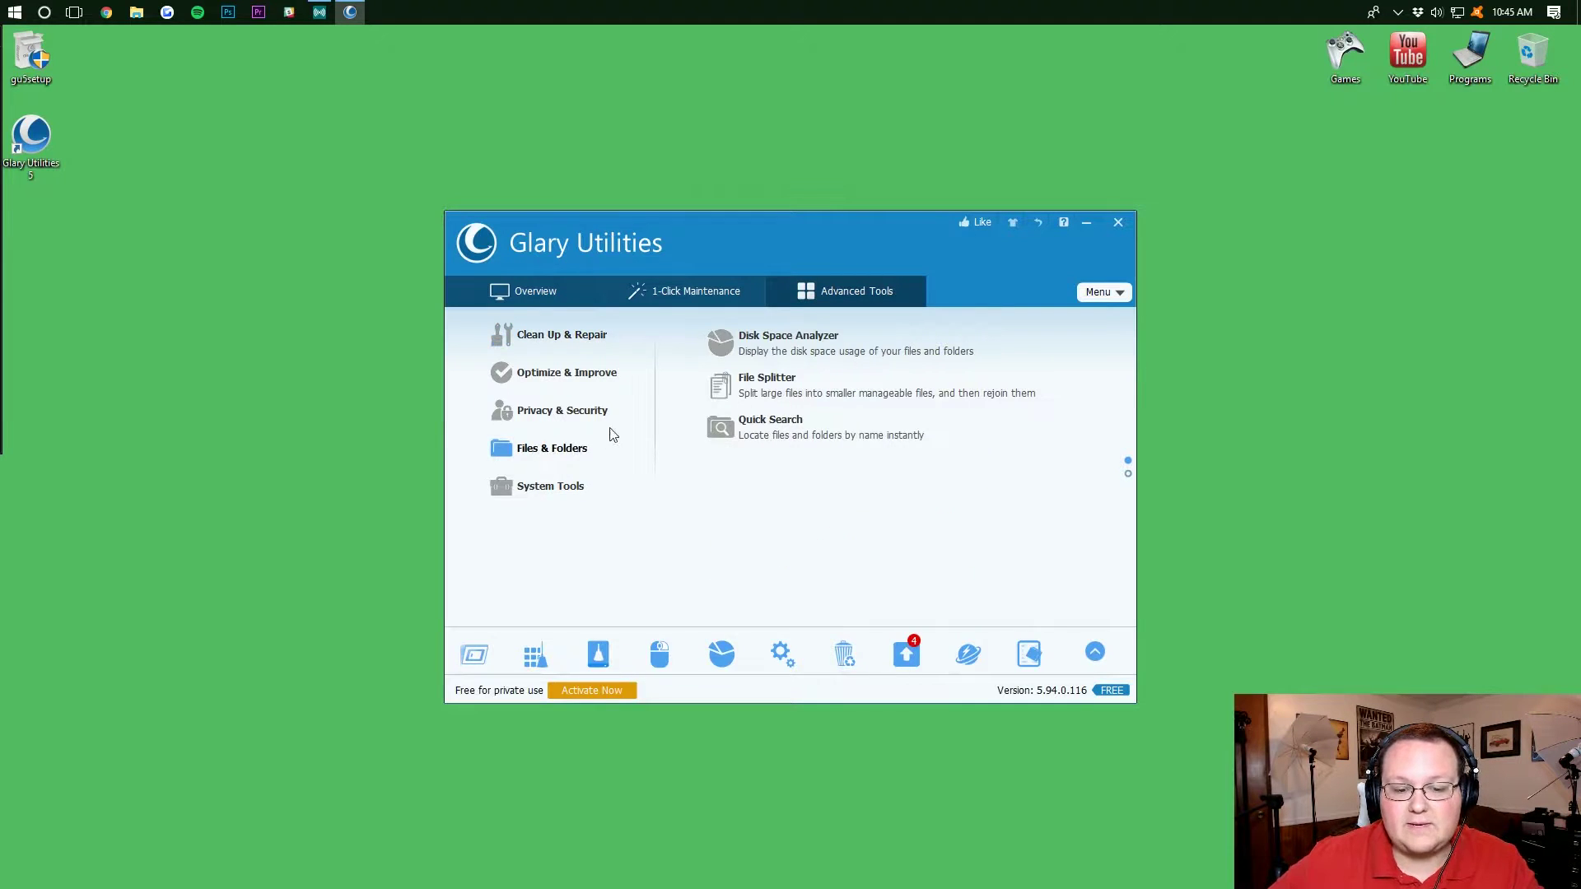
click(771, 356)
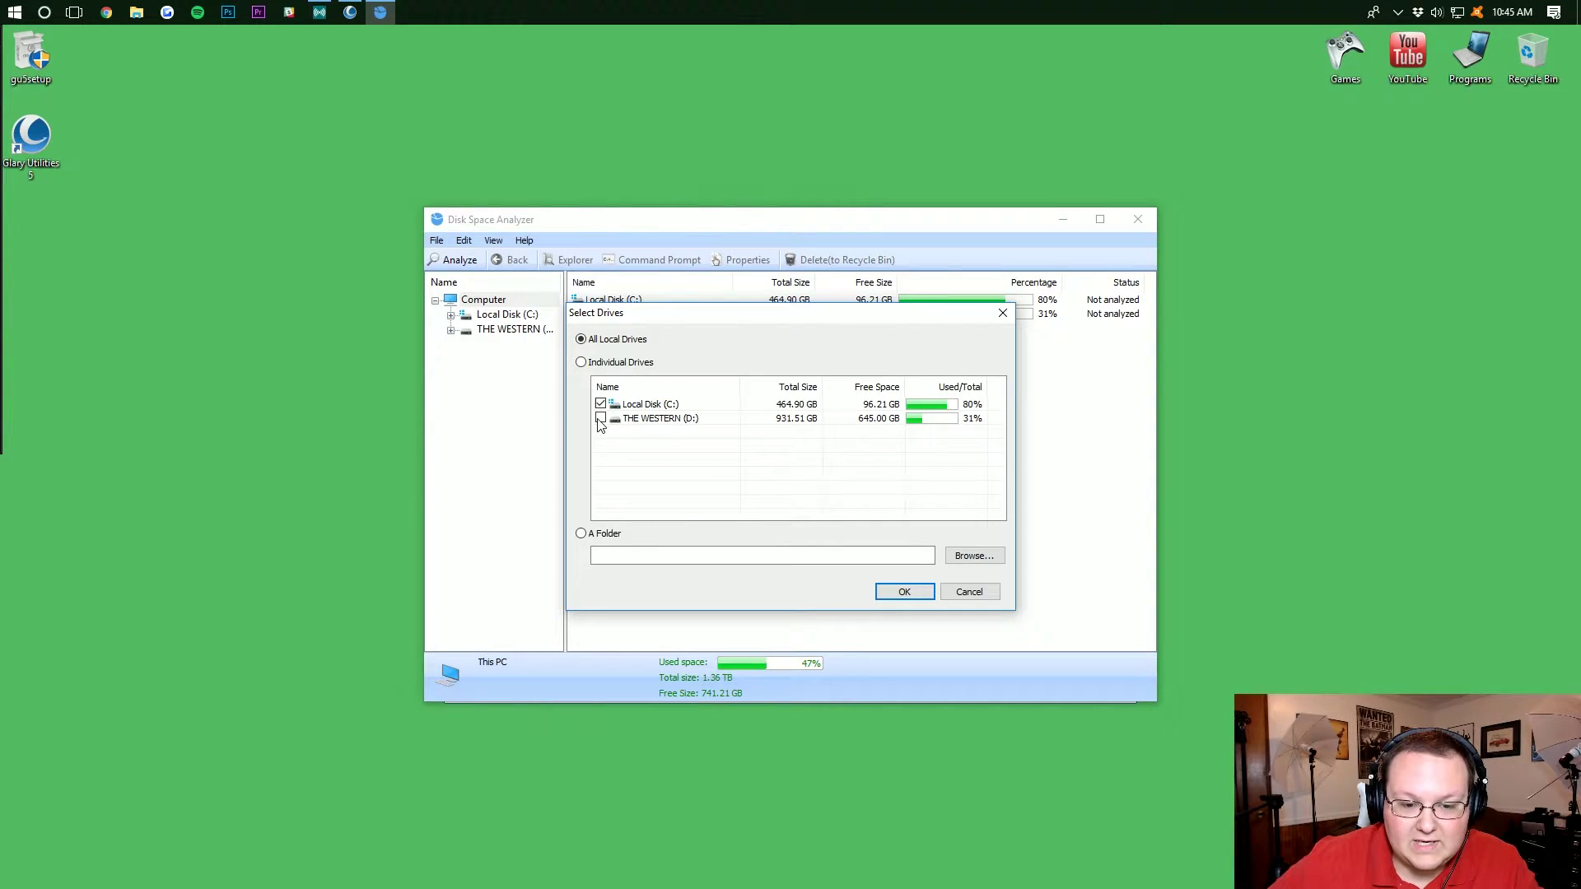
click(887, 592)
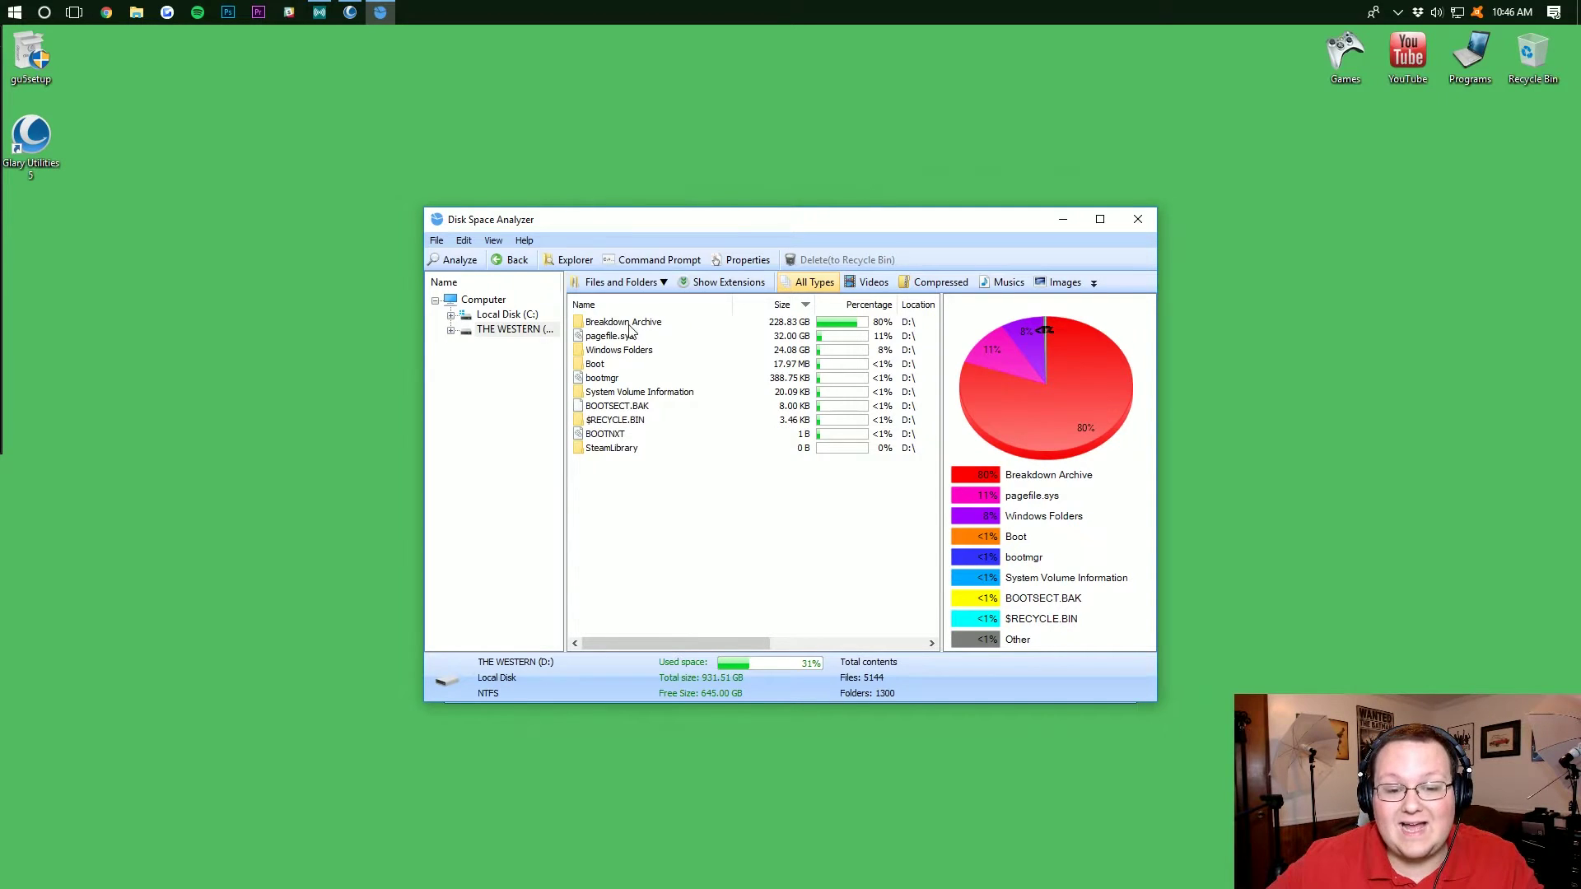
Step: Check details of Breakdown Archive, pagefile.sys and Windows Folders, then open Windows Folders
click(786, 328)
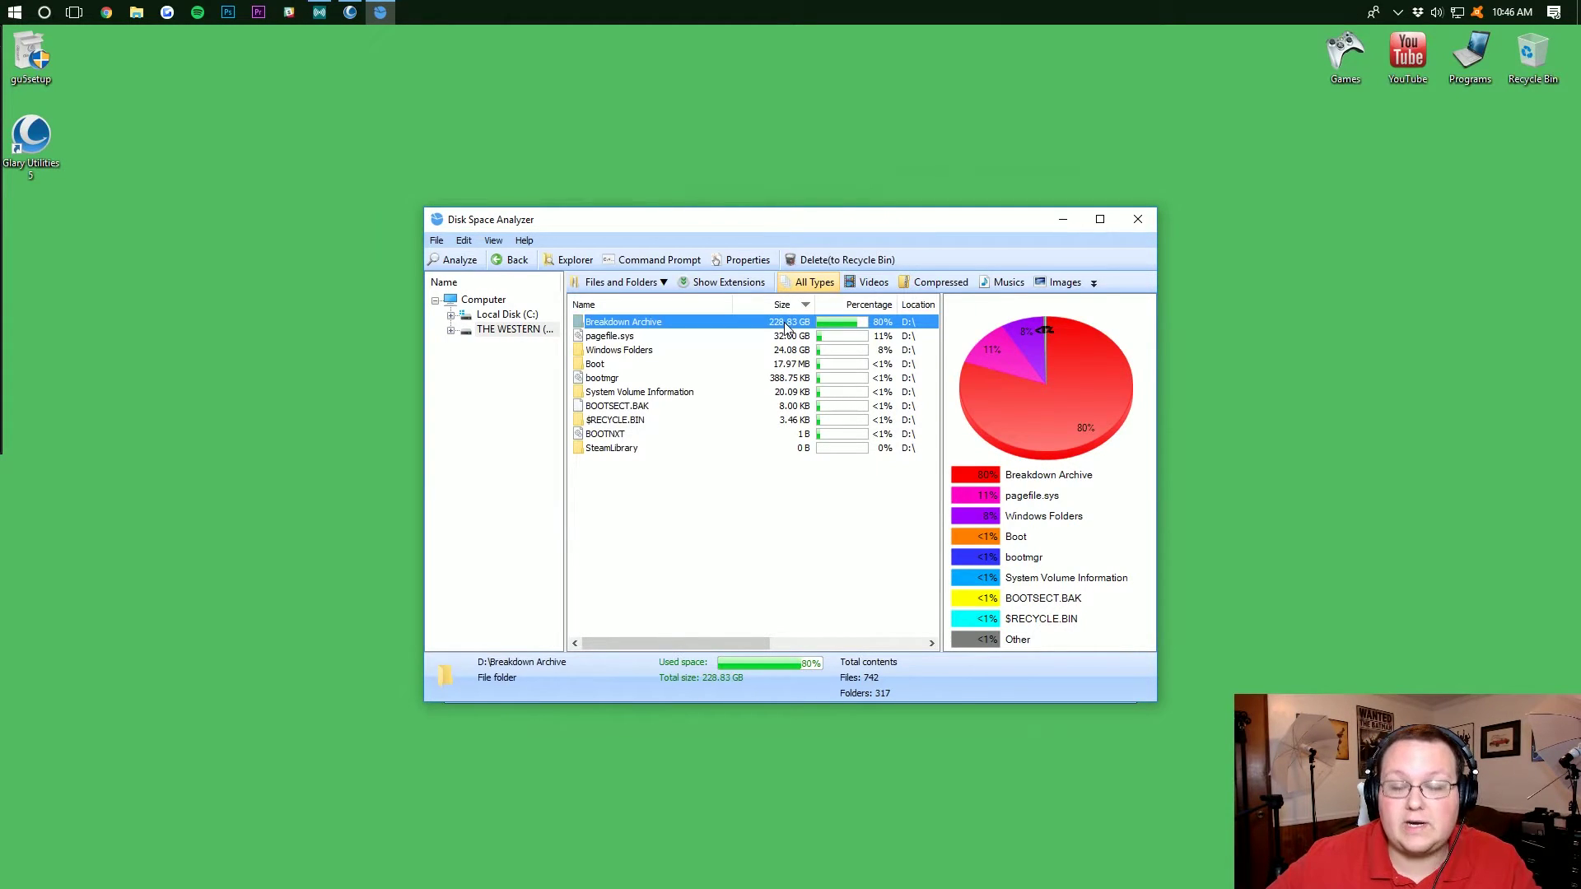
click(747, 338)
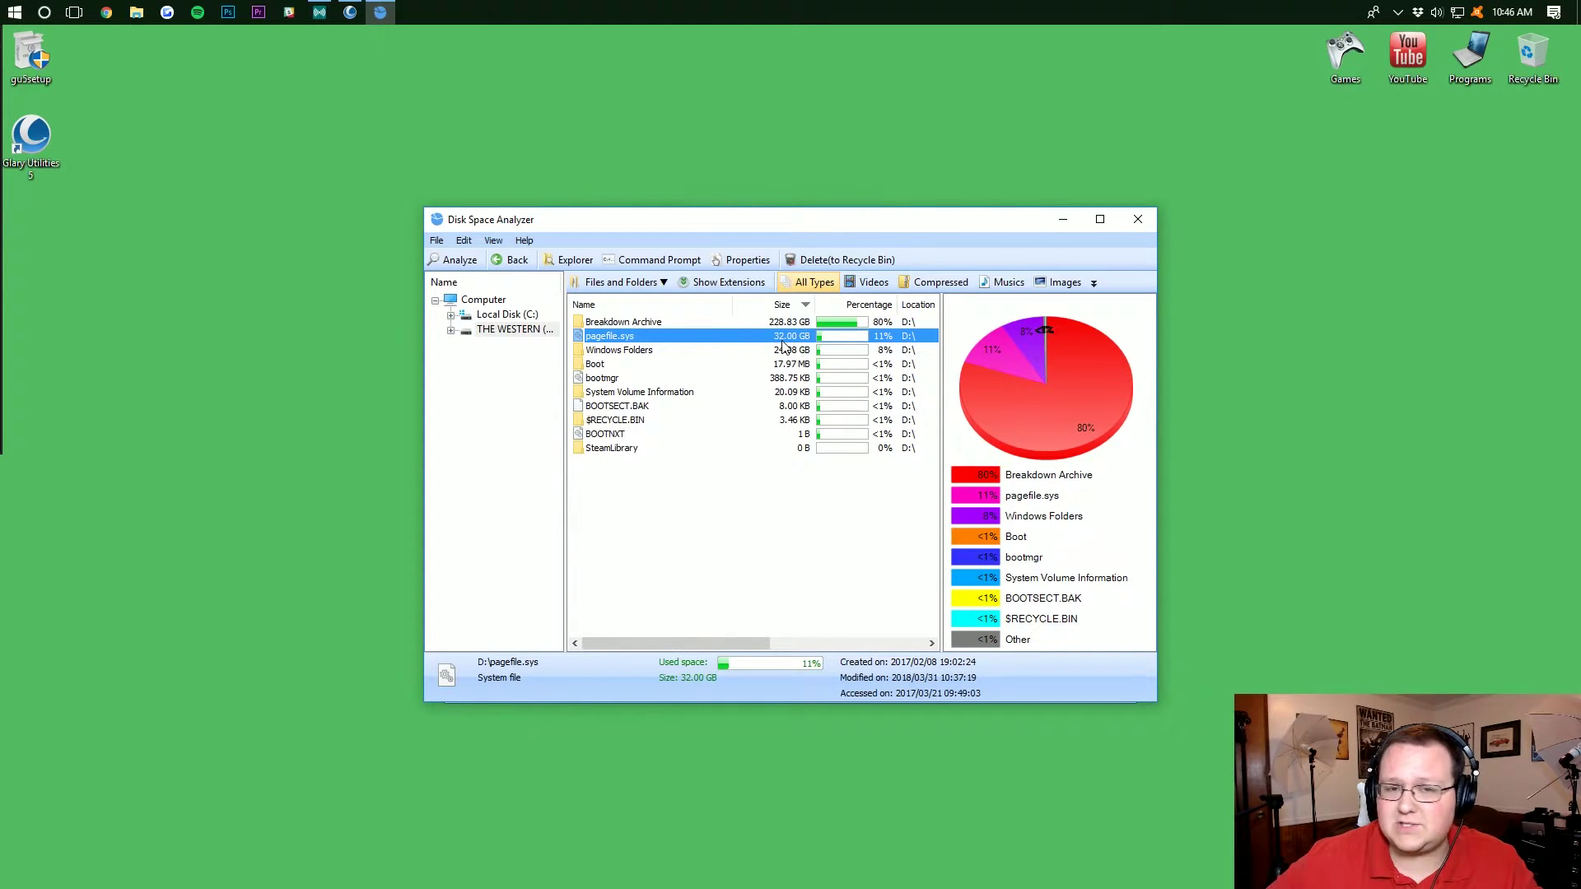
click(661, 352)
double_click(658, 356)
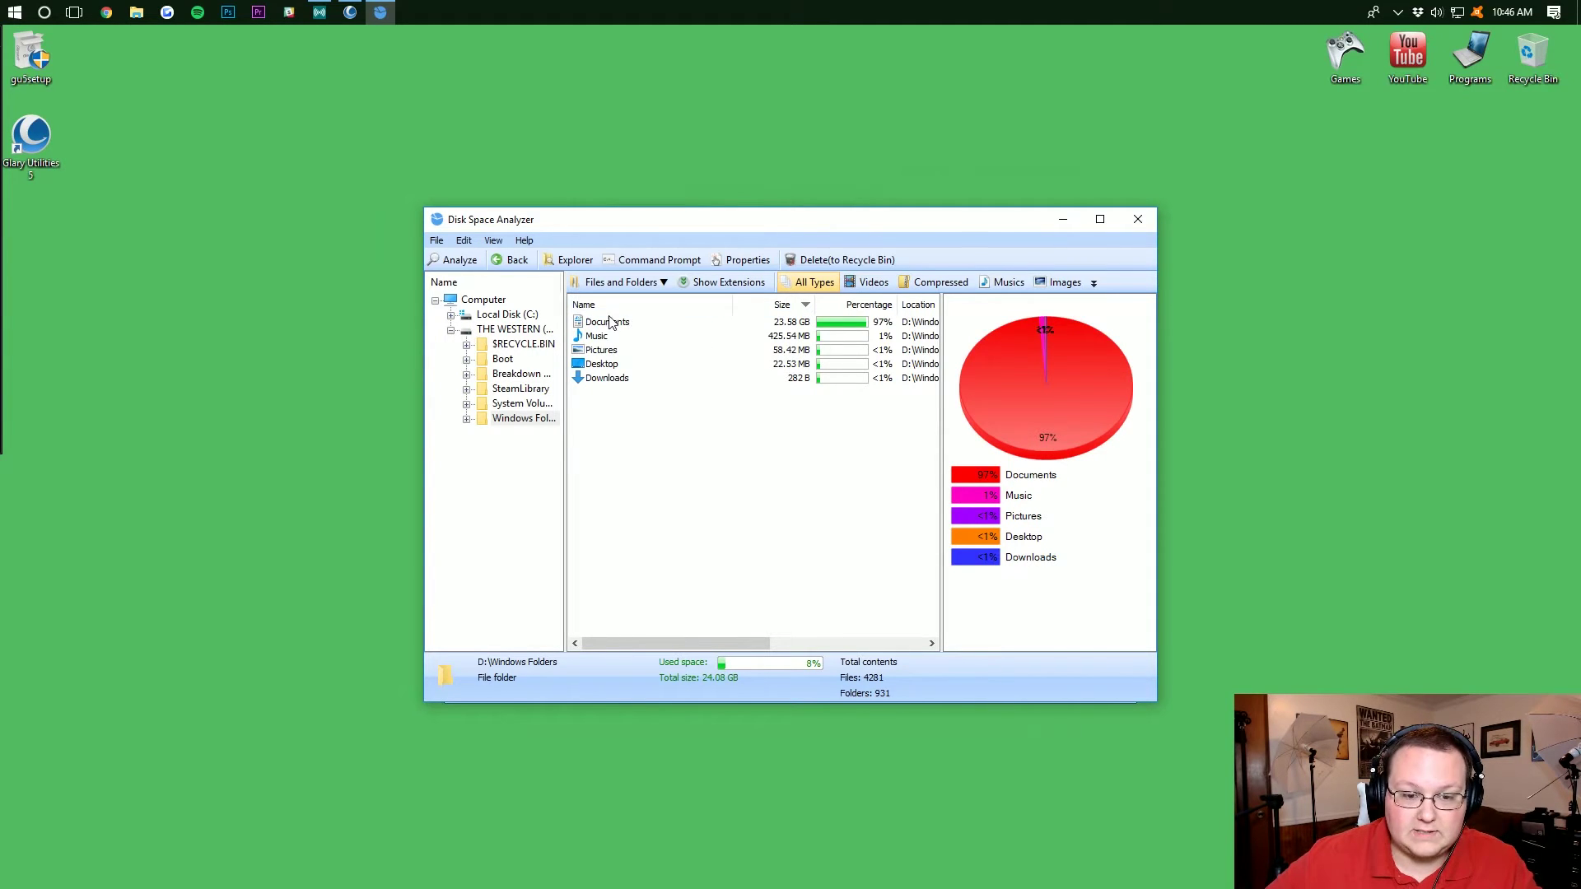
Step: Browse Windows Folders > Documents into the MEGAsync folder, glancing inside its Videos folder
key(BackSpace)
click(622, 354)
double_click(645, 353)
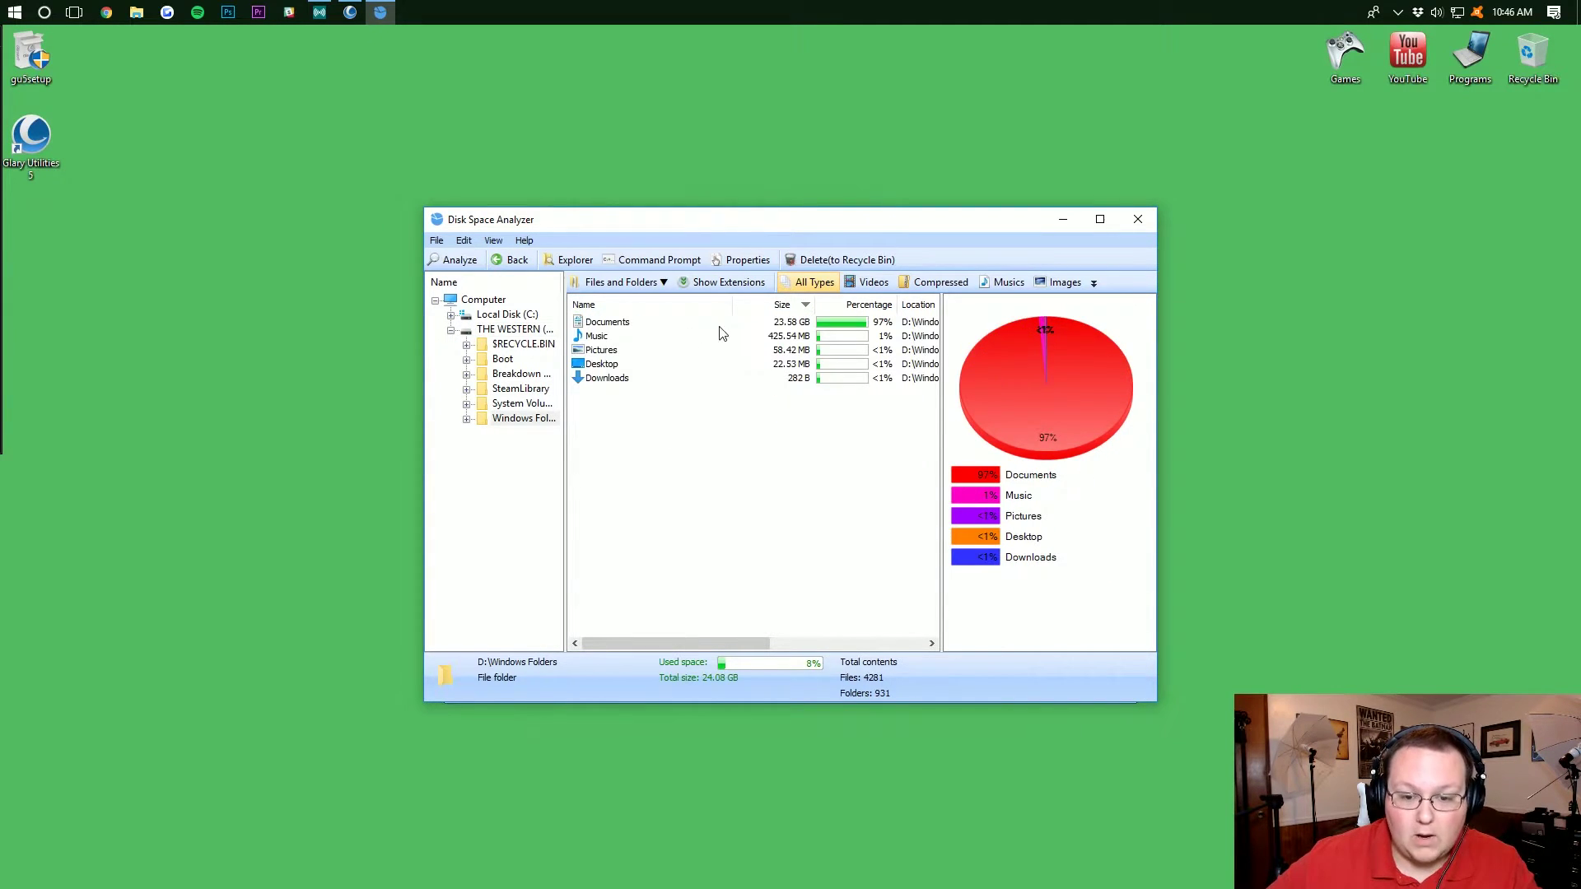
click(742, 328)
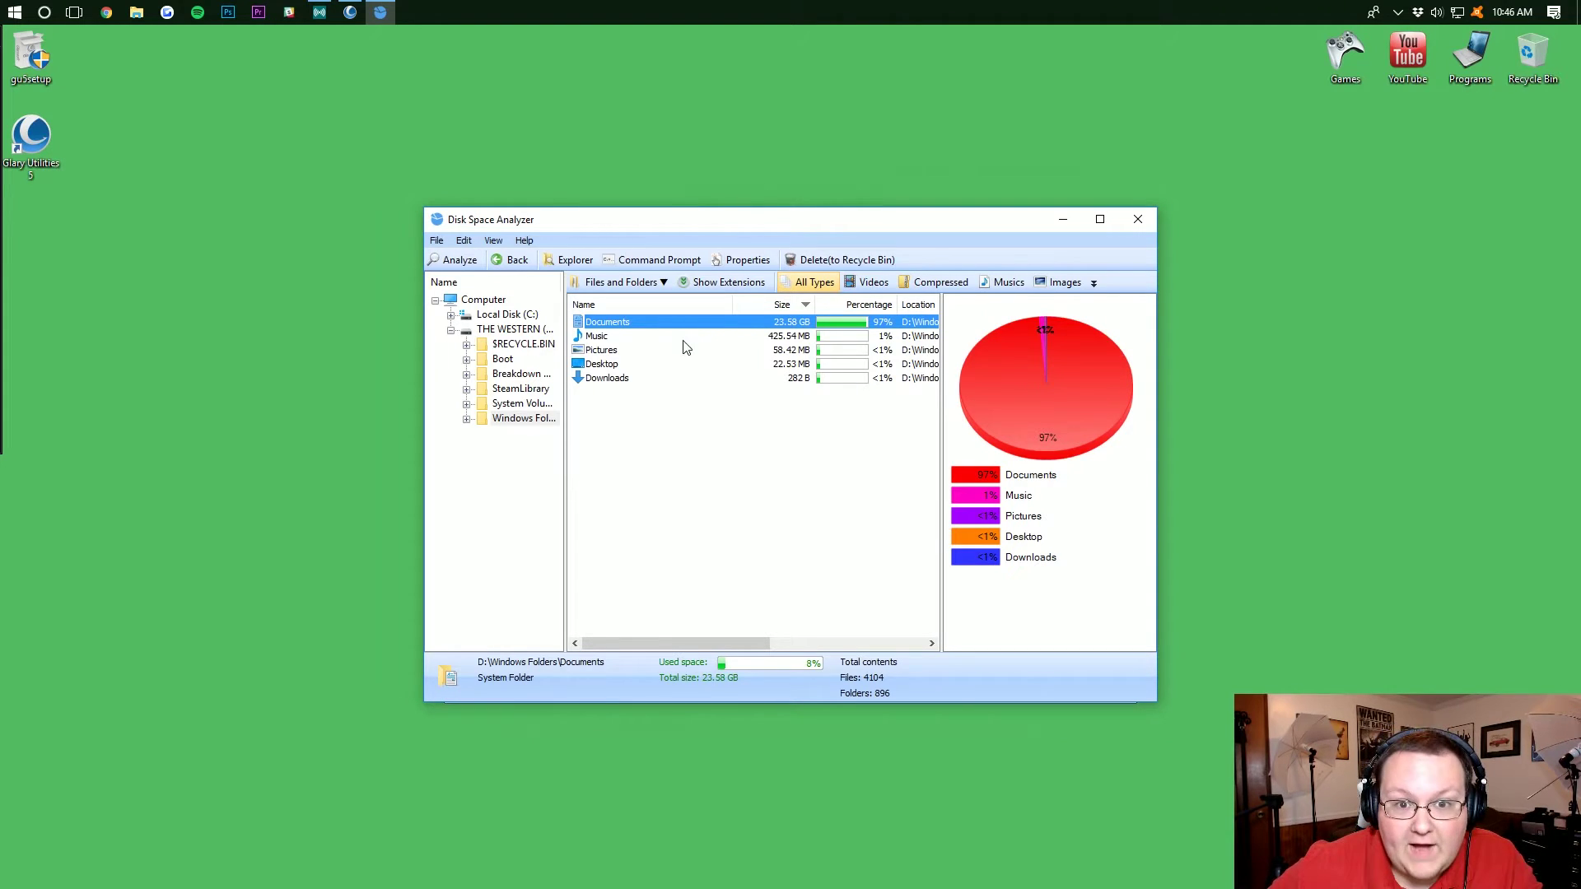
double_click(622, 326)
double_click(640, 324)
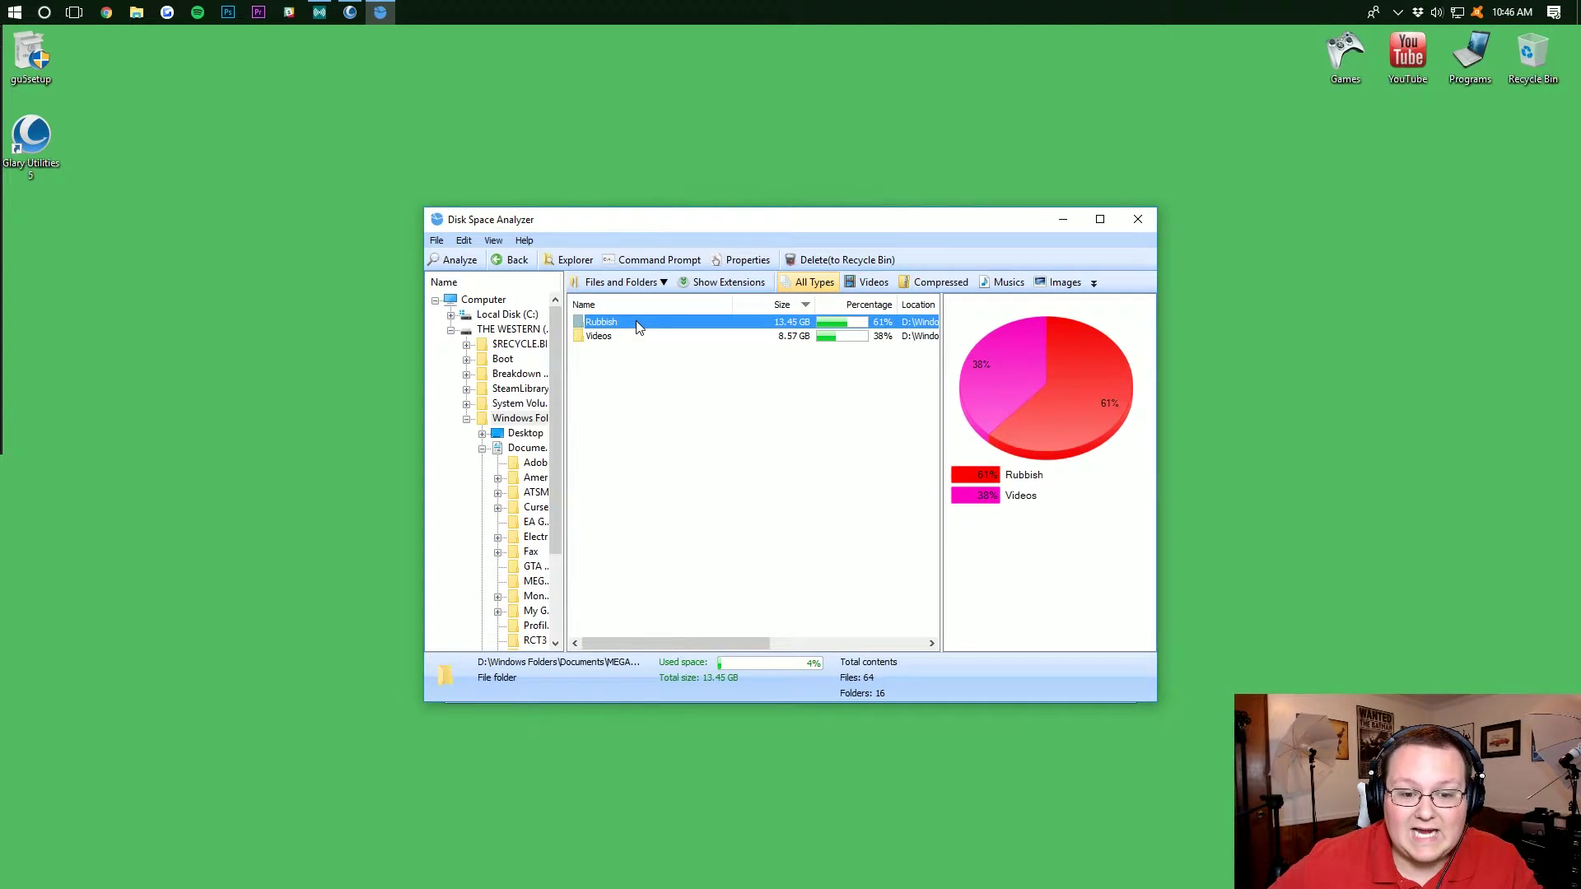
double_click(629, 336)
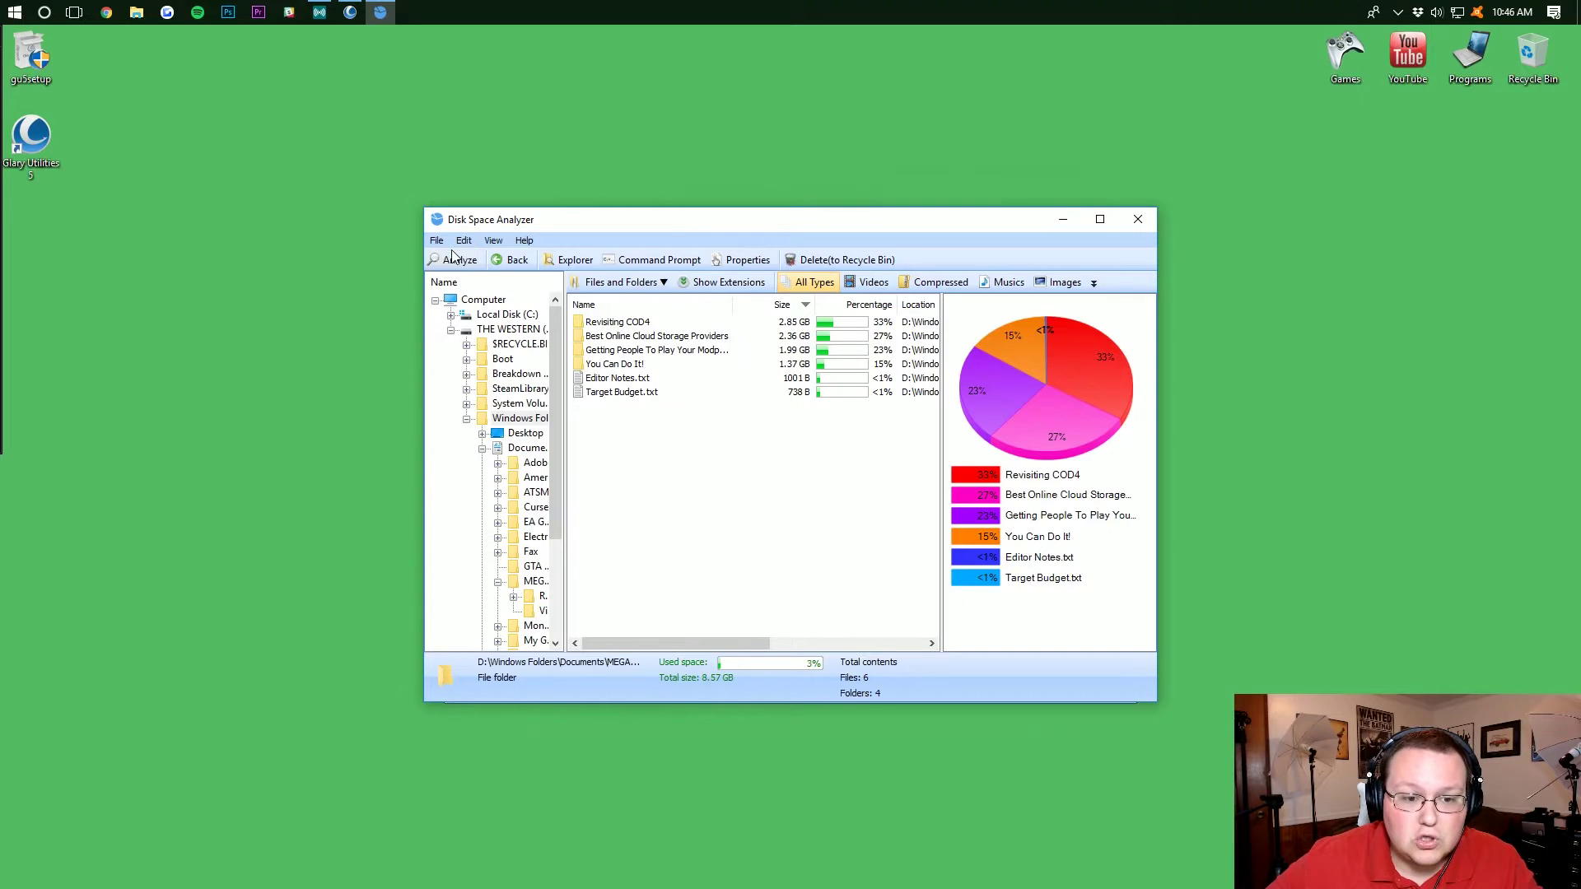
click(514, 261)
click(514, 261)
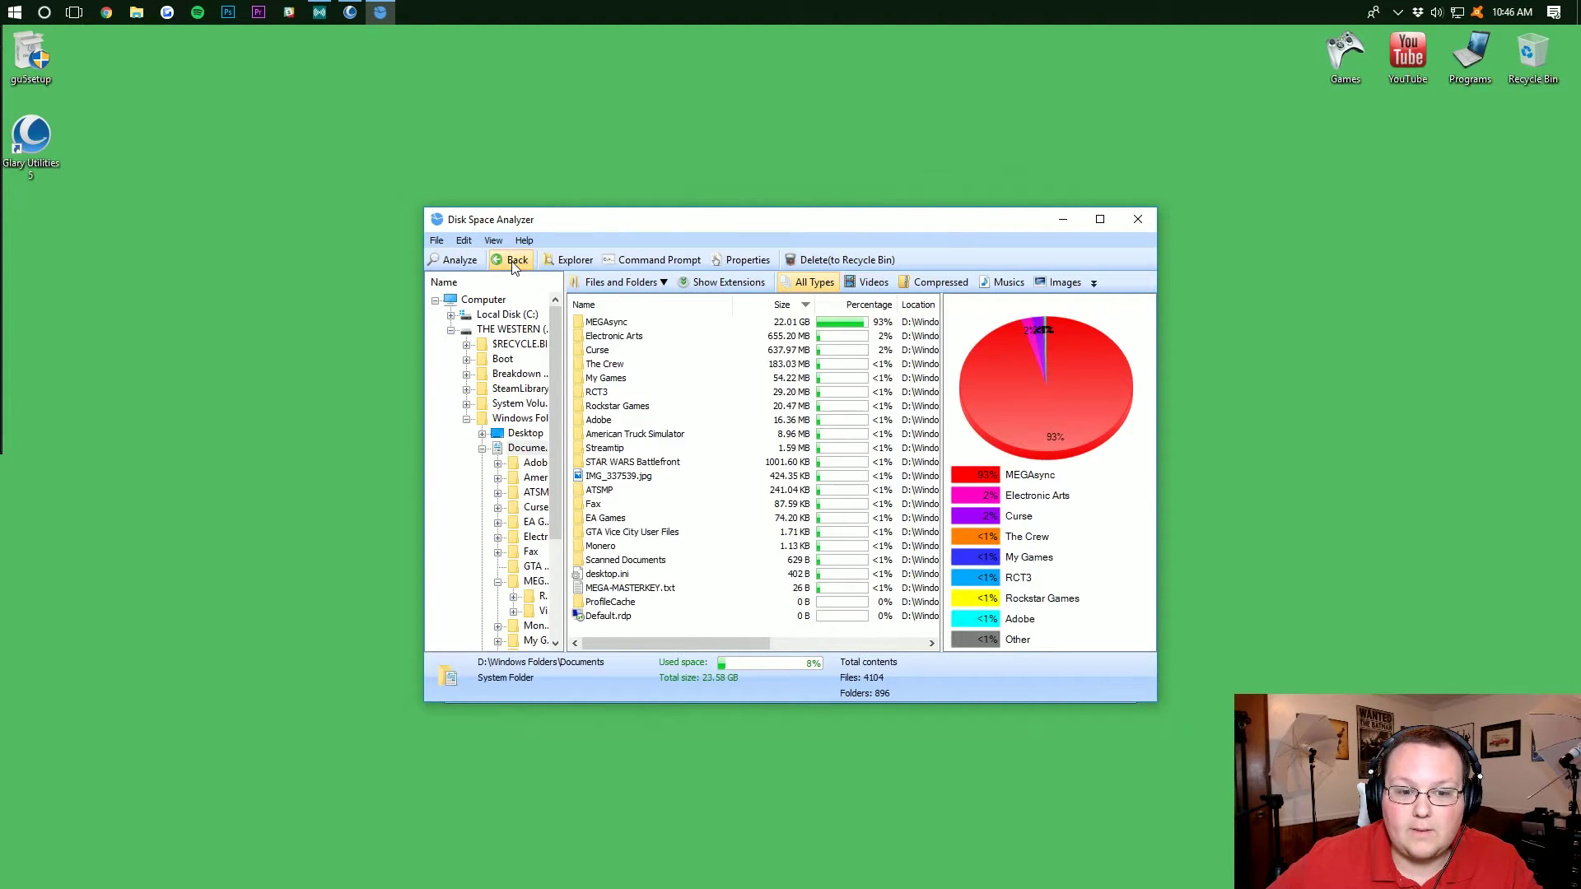
double_click(653, 322)
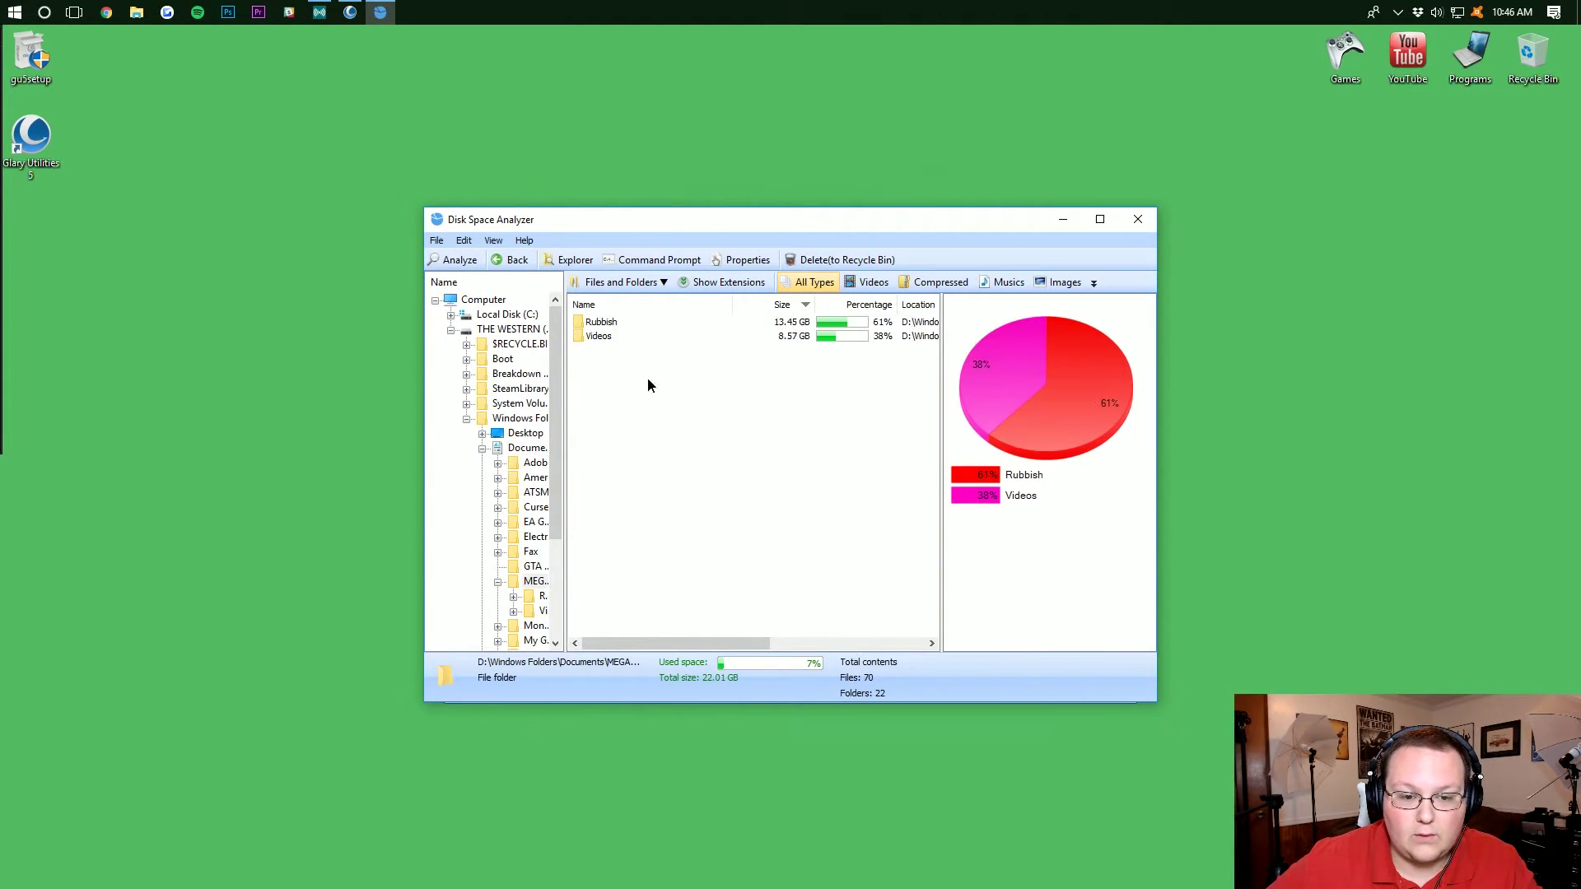
Step: Send MEGAsync's Rubbish and Videos folders to the Recycle Bin
key(ctrl+a)
right_click(624, 326)
click(661, 410)
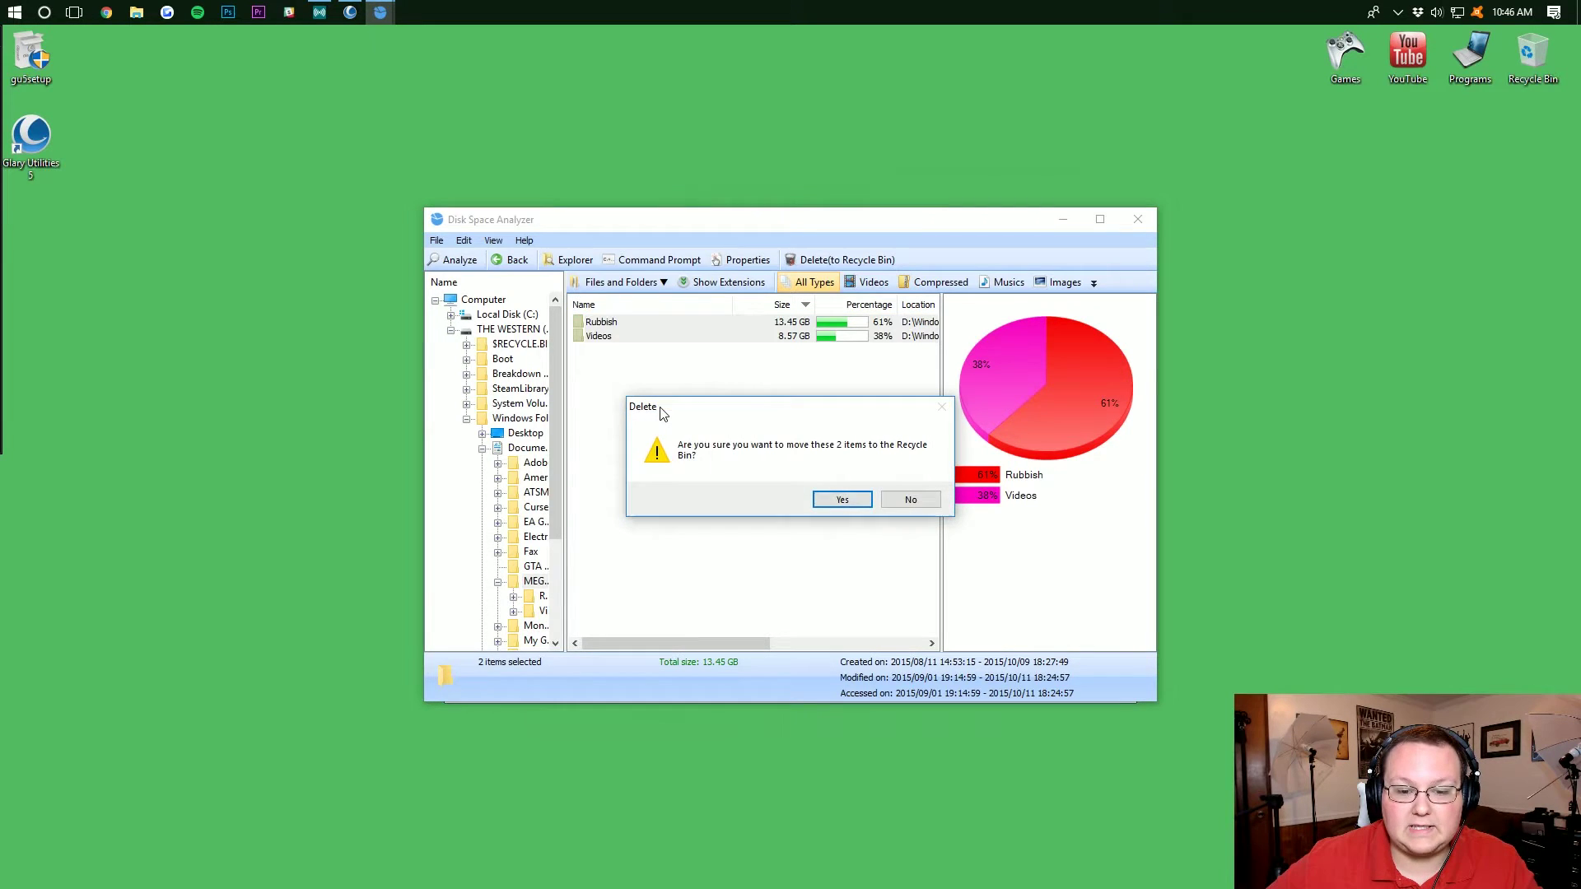
click(842, 500)
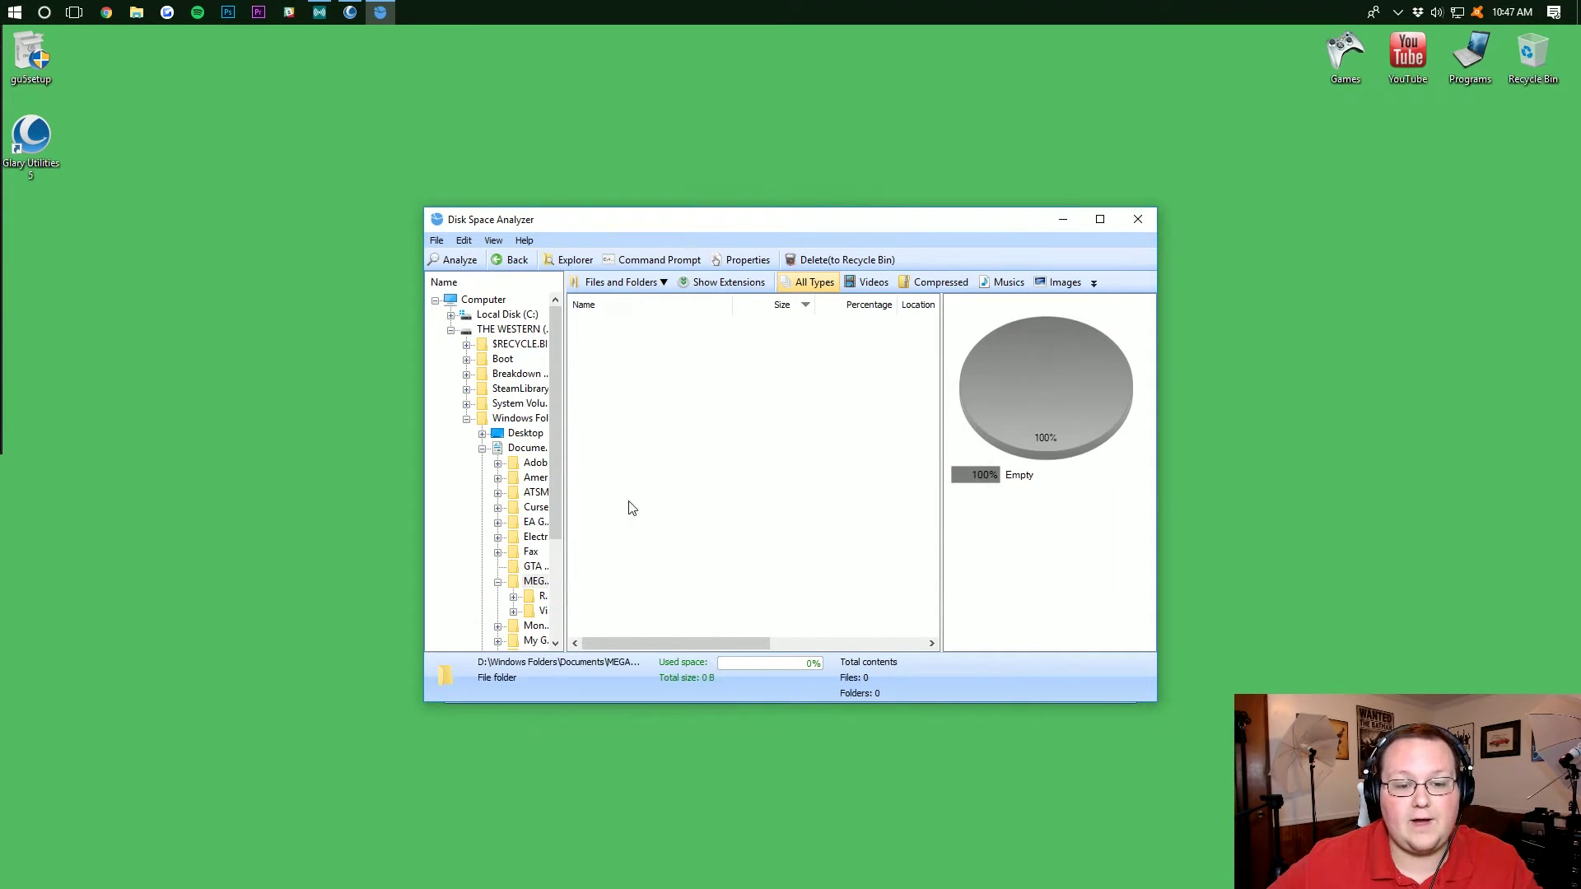
Step: Permanently delete The Sims 3 folder inside Documents > Electronic Arts
click(512, 261)
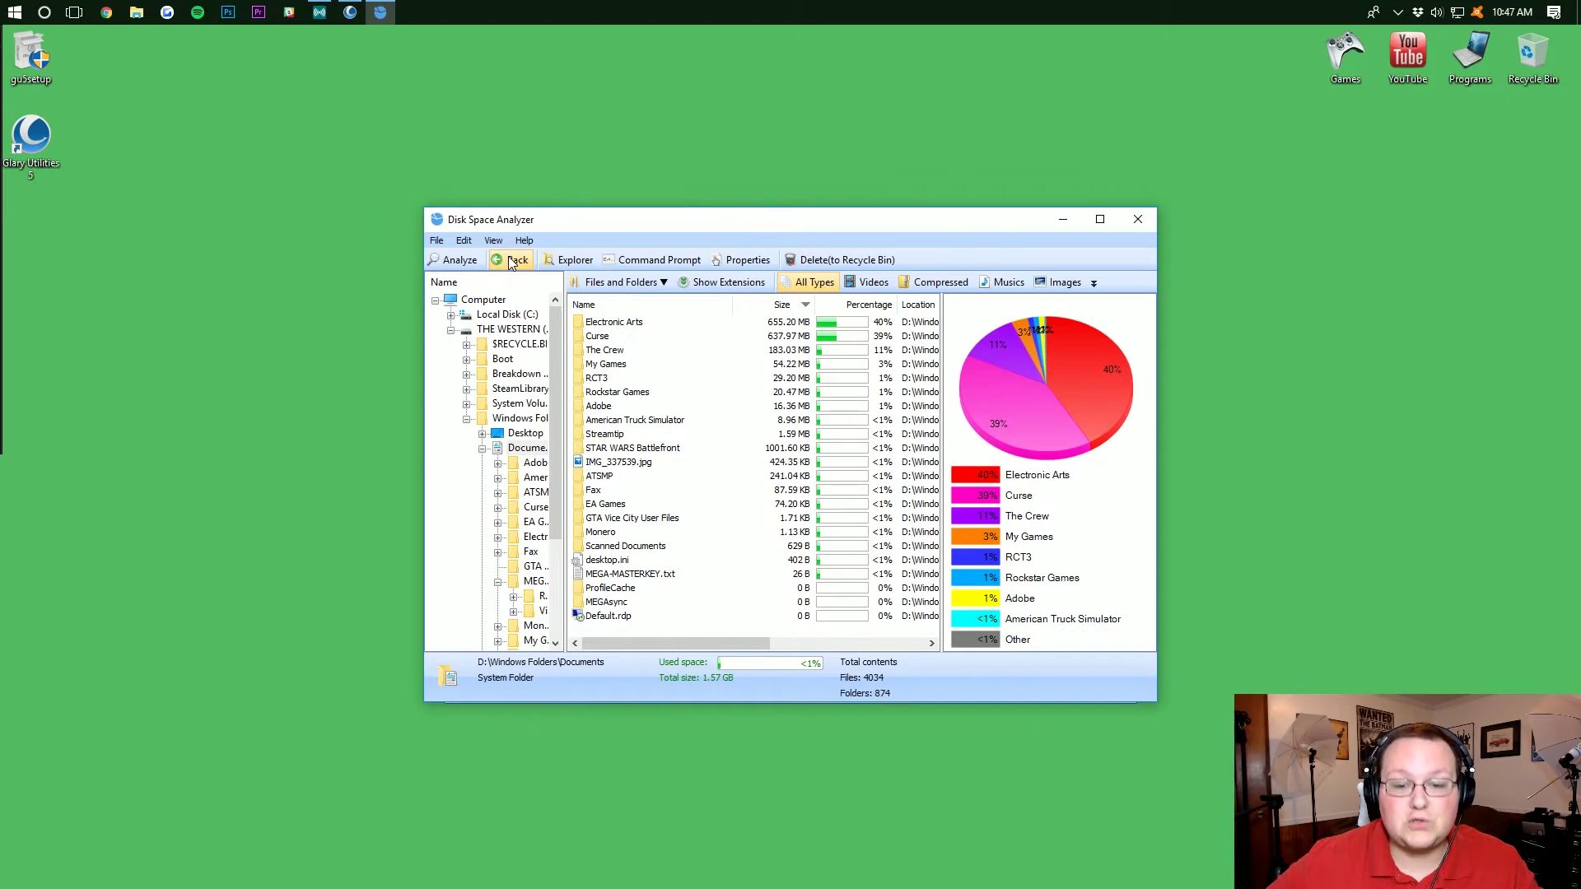
double_click(717, 323)
click(708, 327)
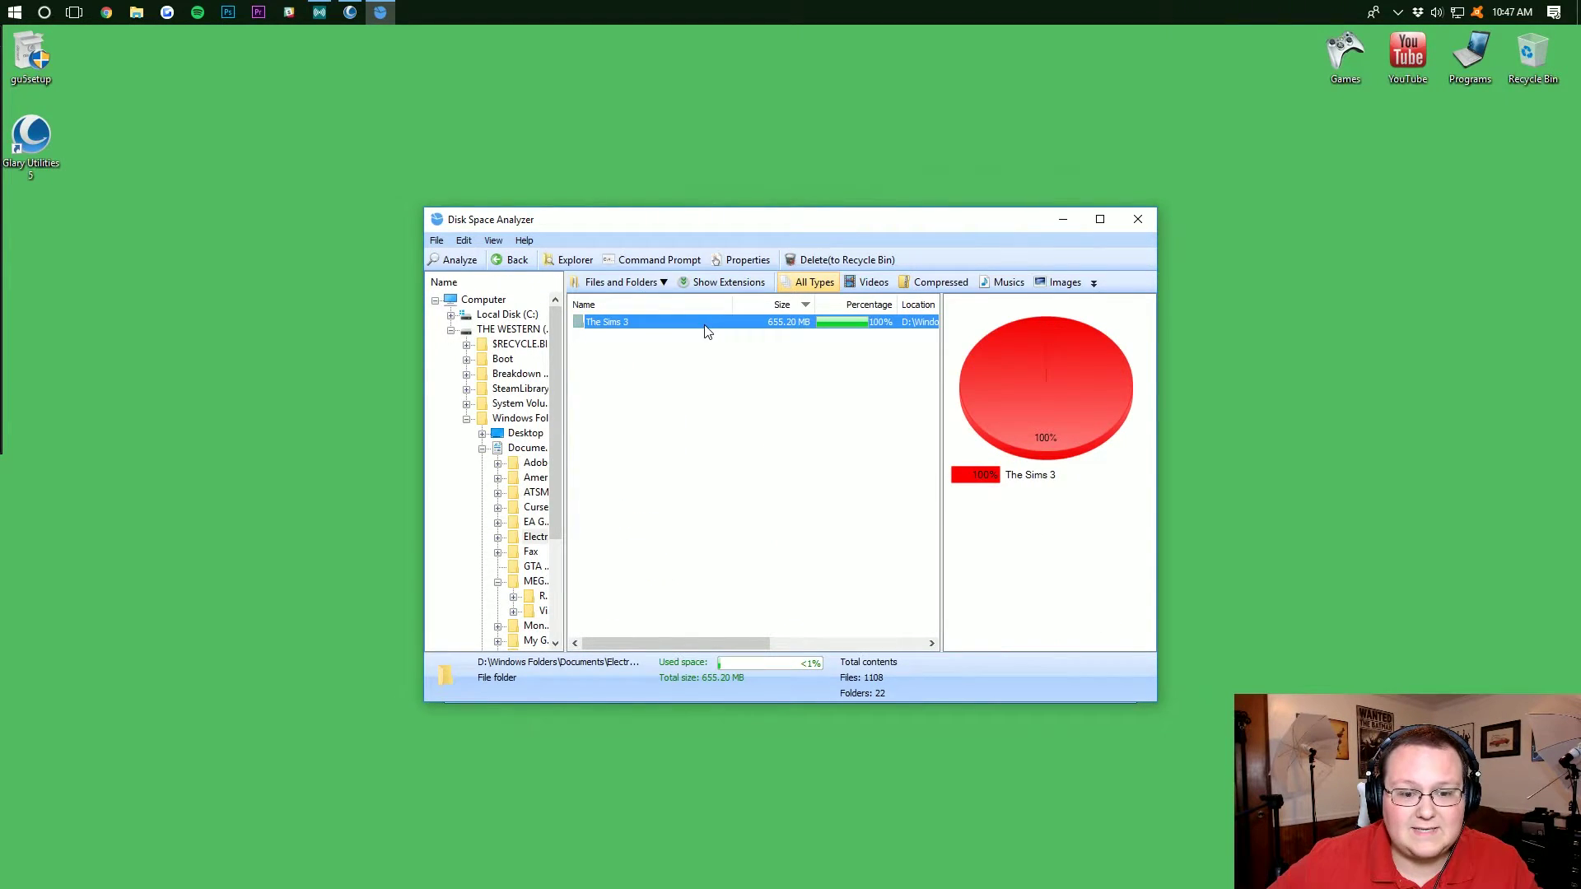
right_click(690, 320)
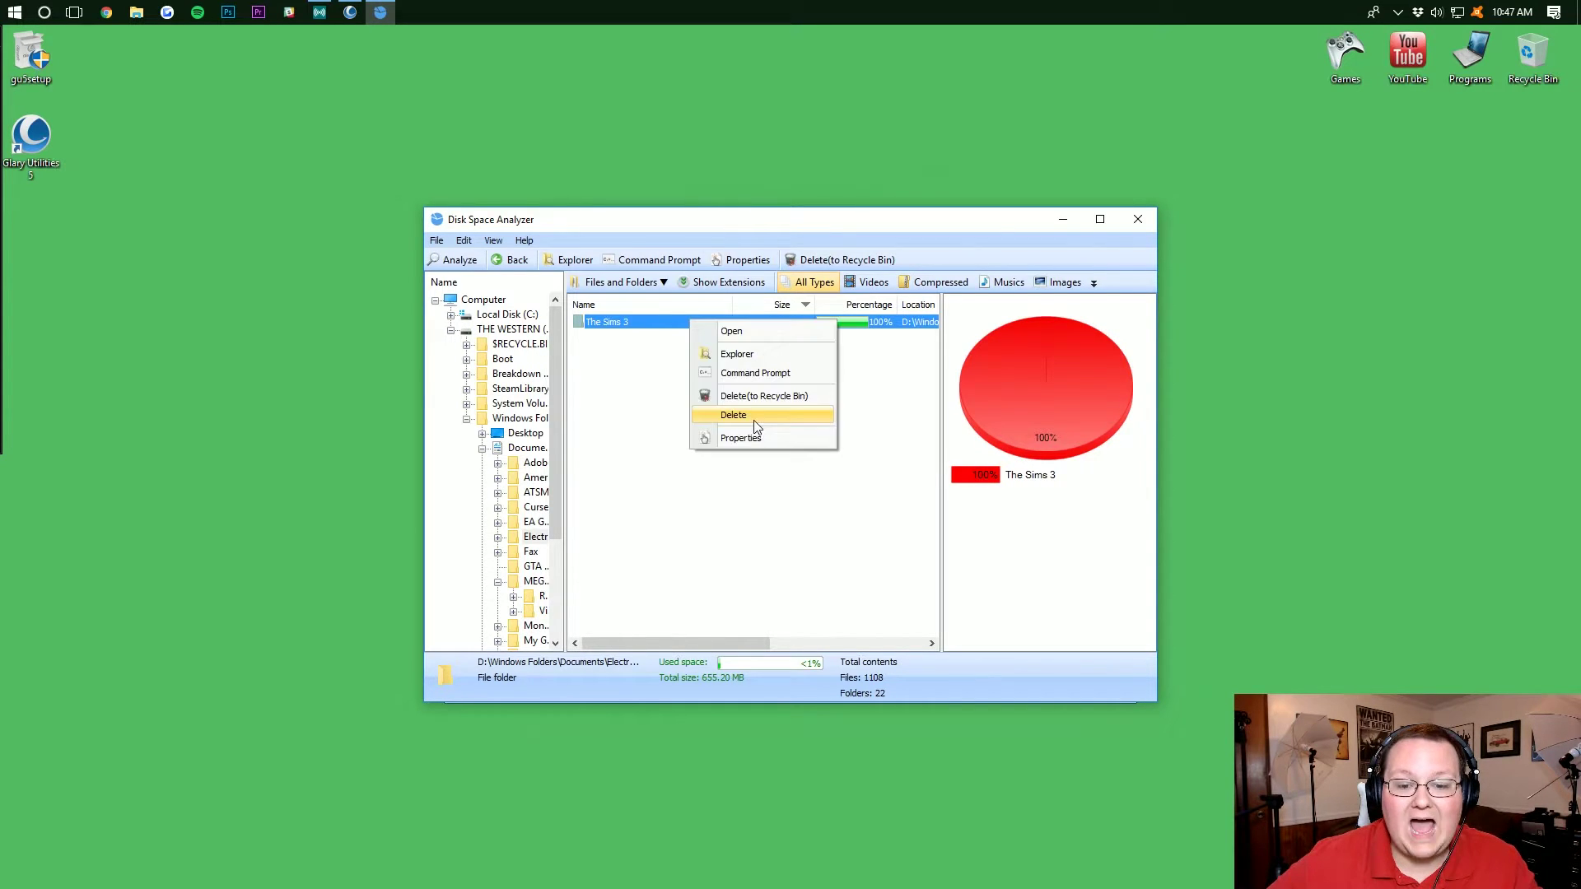
click(754, 424)
click(822, 494)
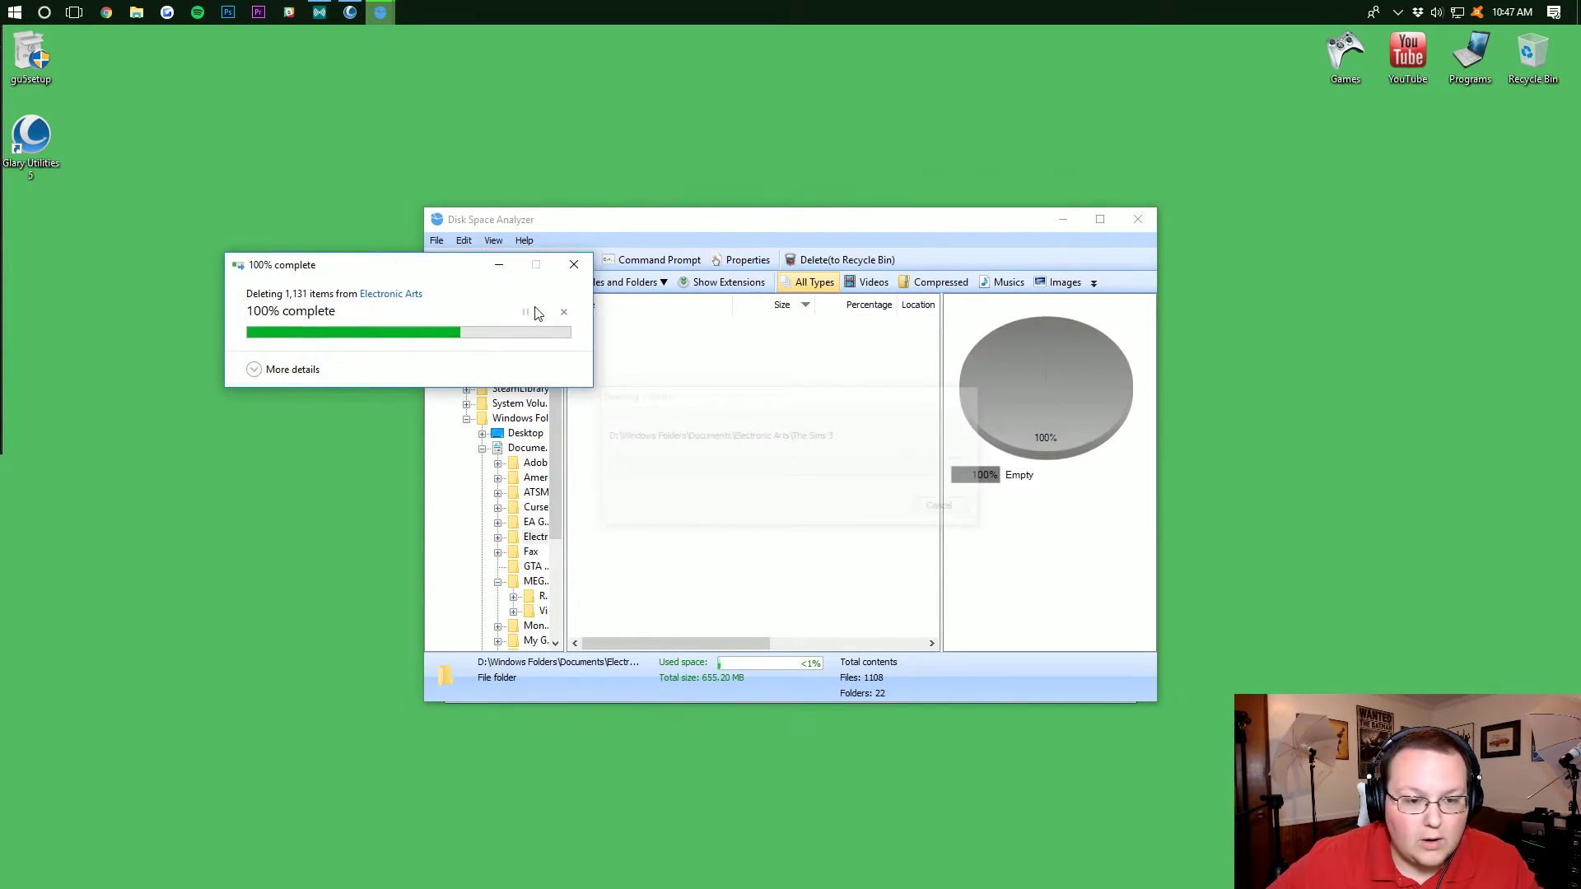
Step: Go from Local Disk (C:) into Users and the profile folder, then check Dropbox's size
click(514, 261)
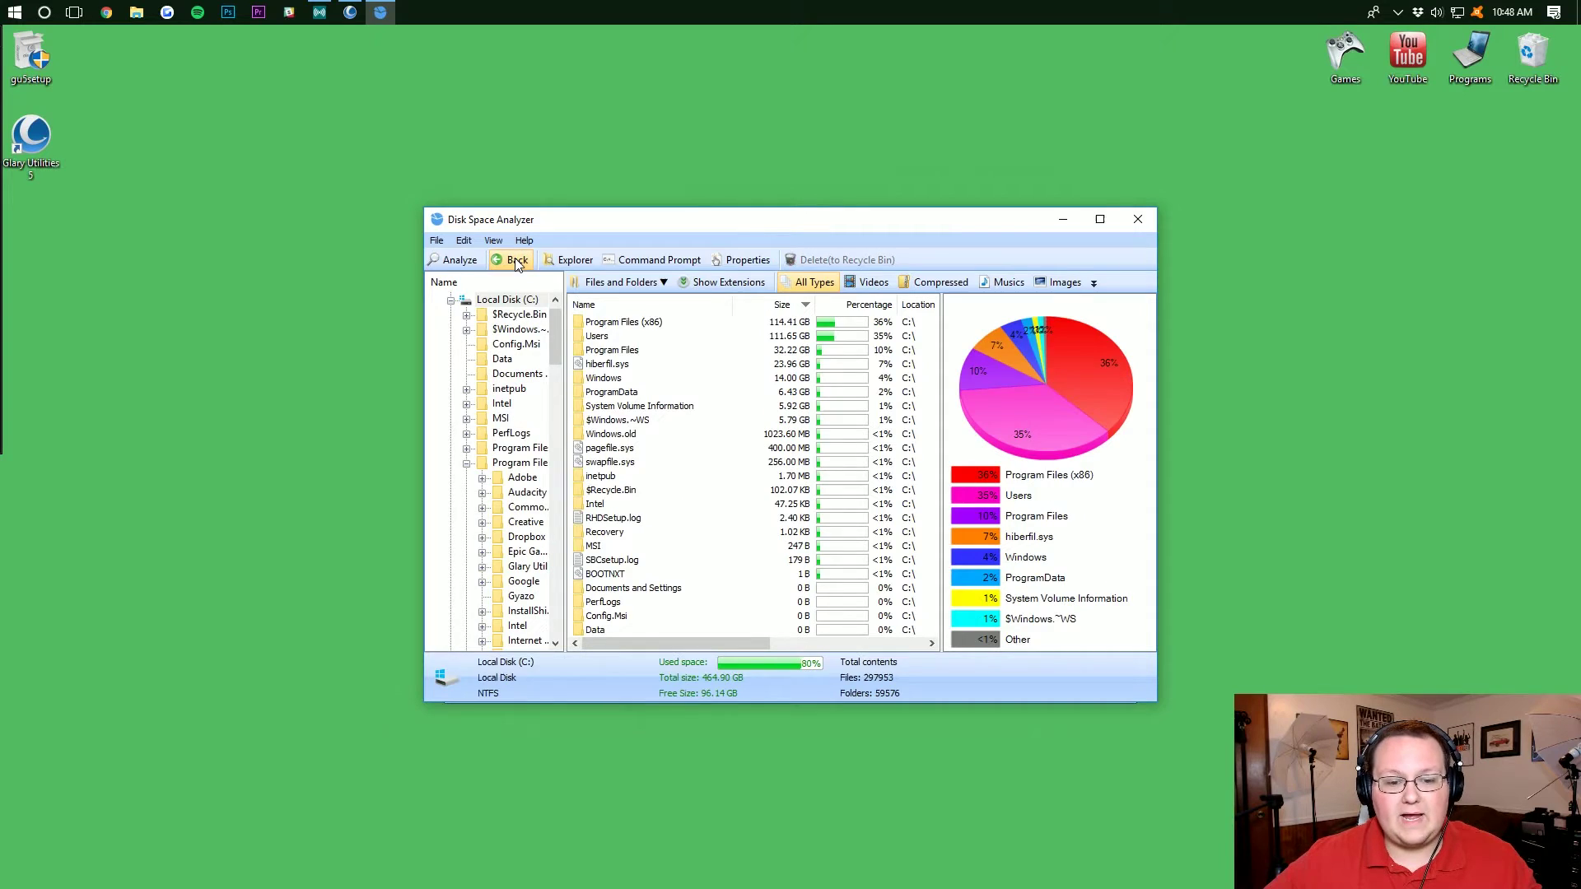
double_click(676, 336)
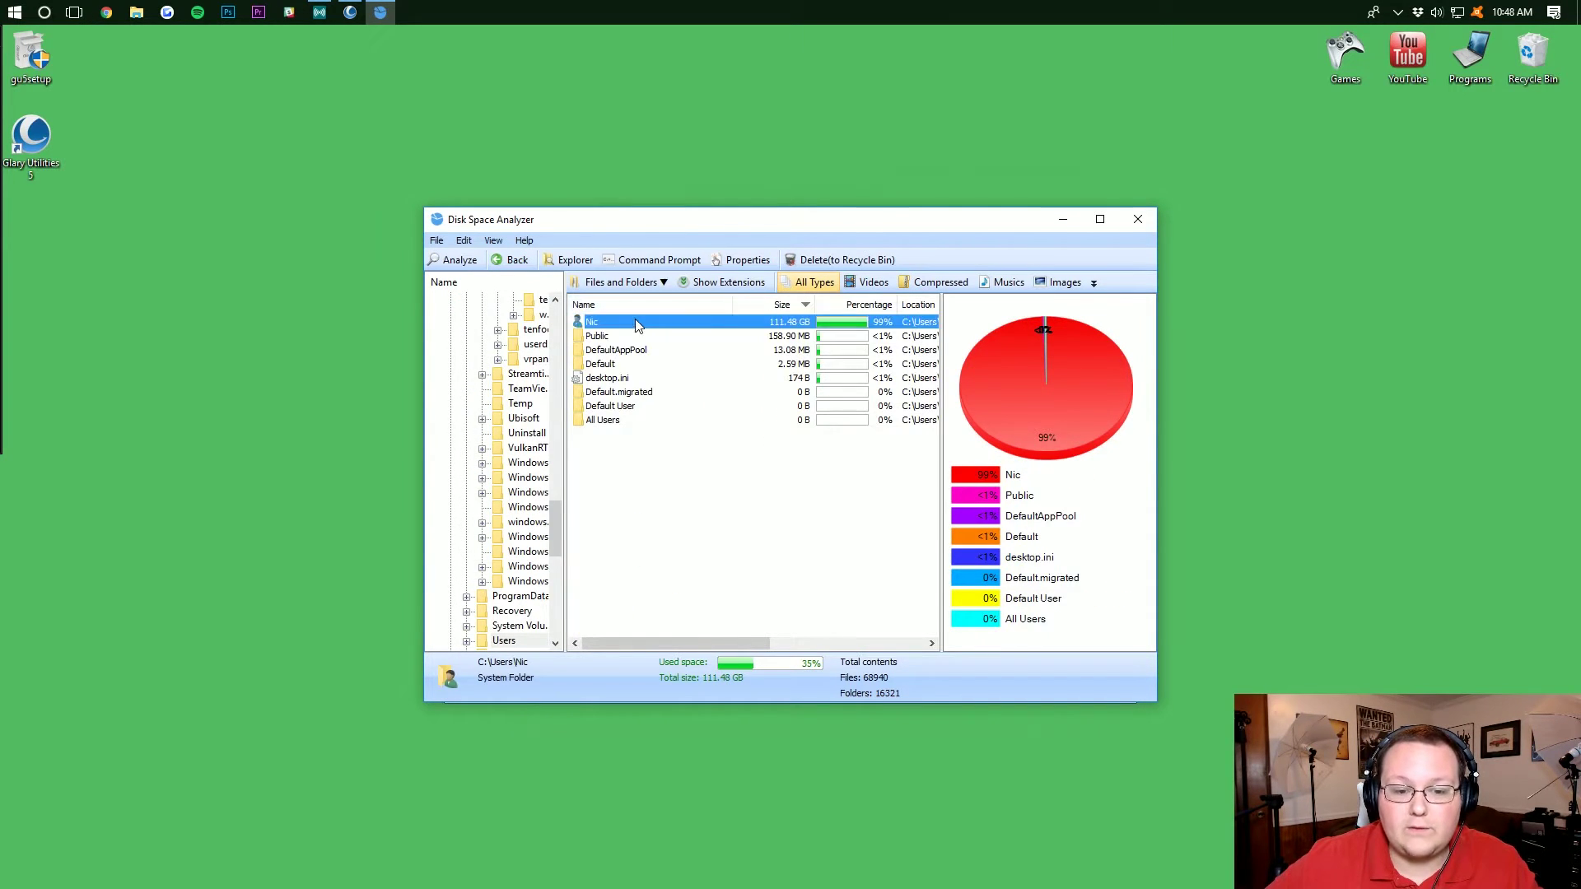
double_click(636, 325)
click(706, 433)
click(710, 324)
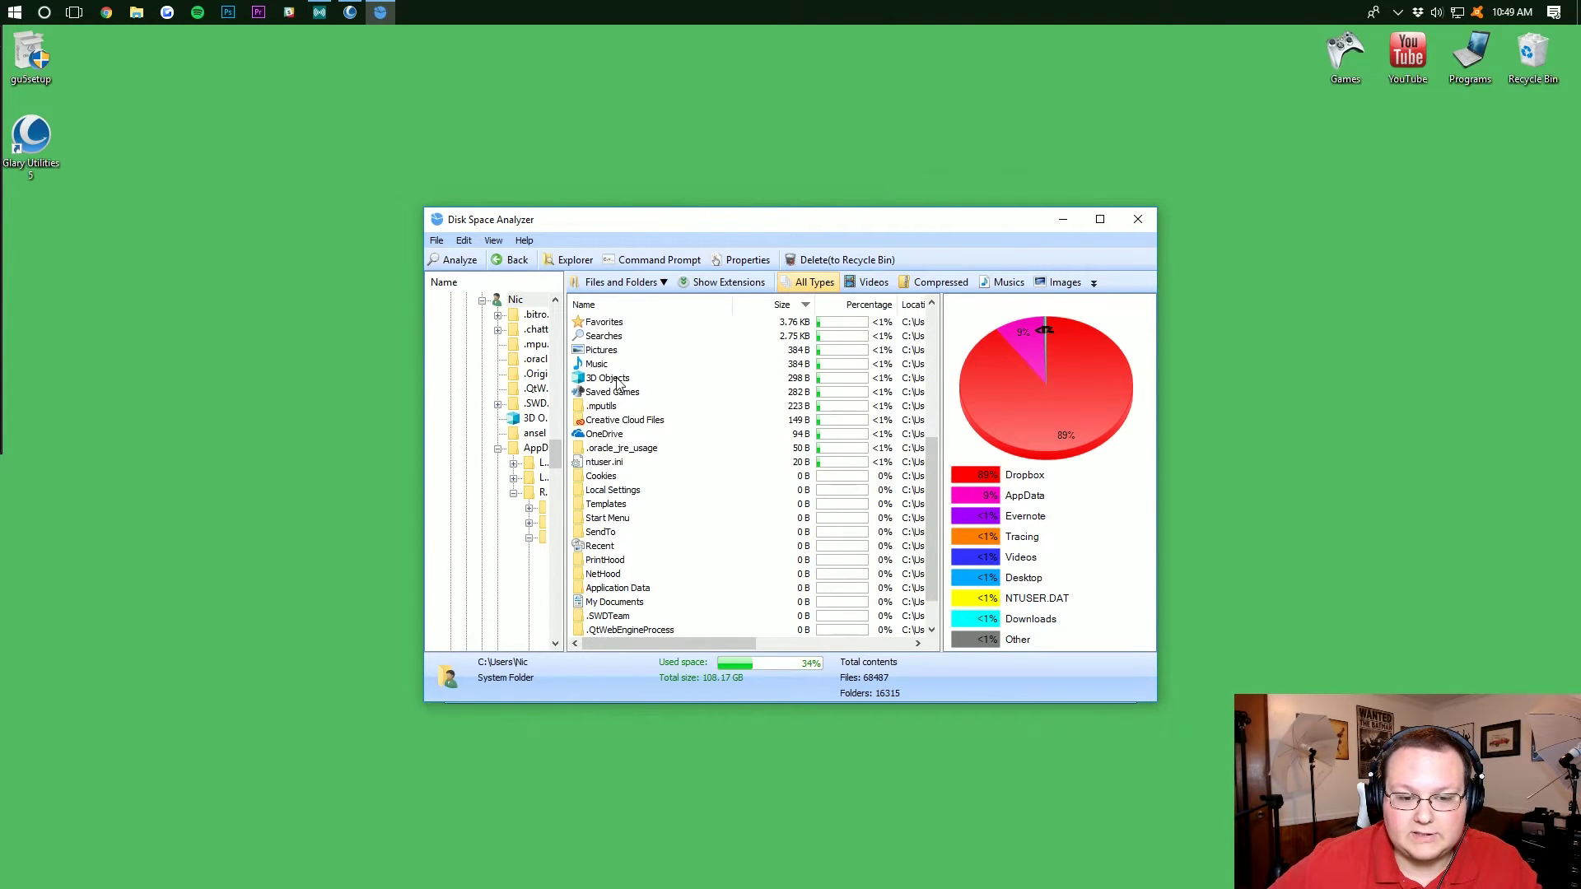
scroll(658, 427, up, 6)
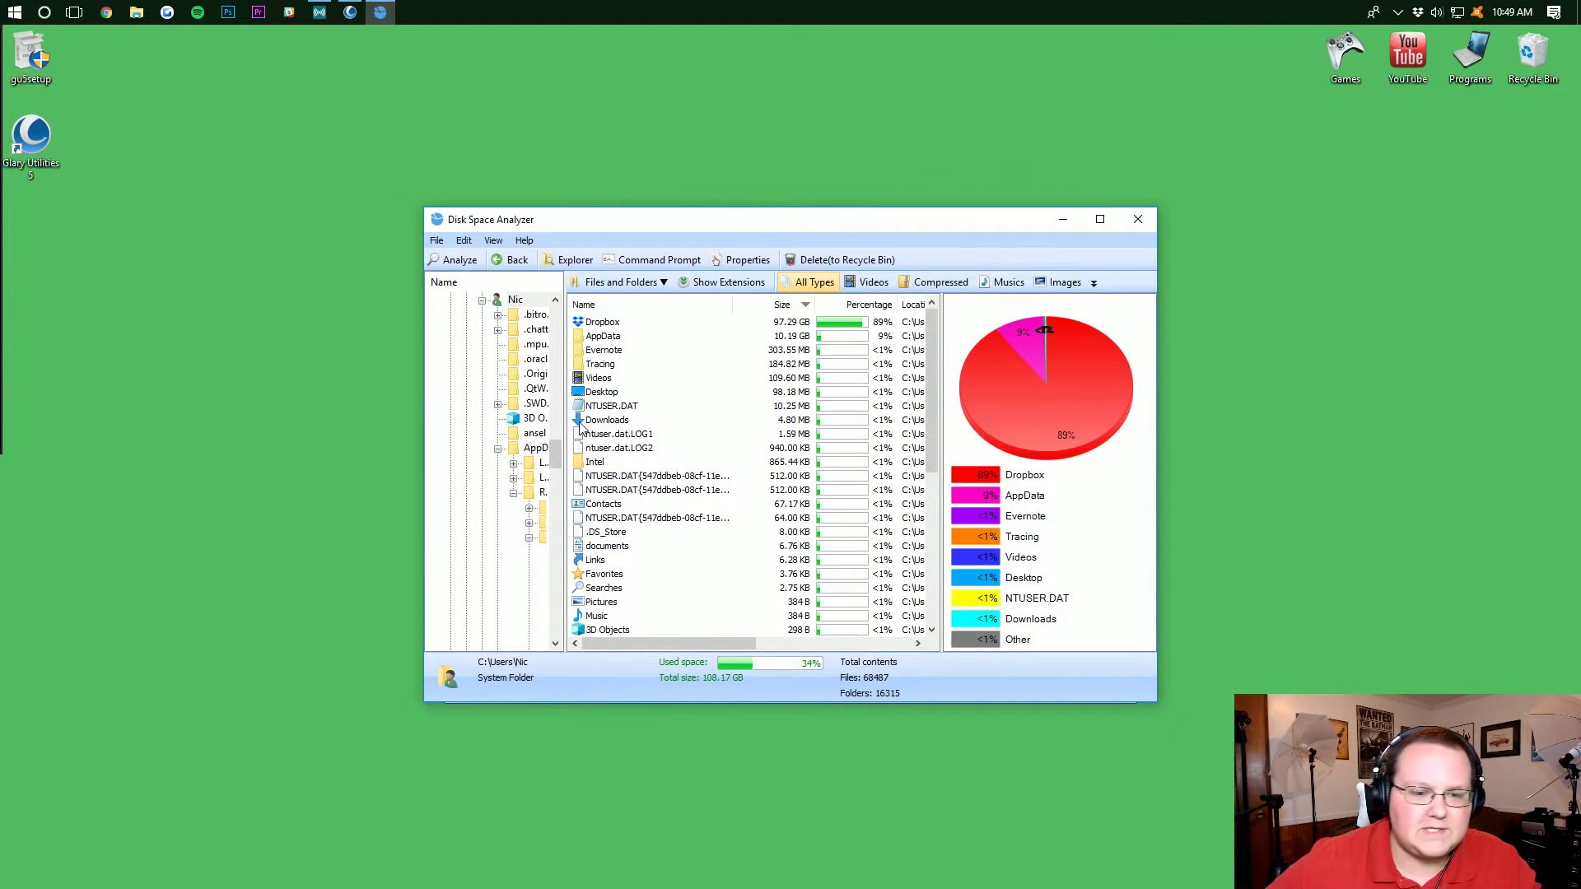
scroll(506, 409, up, 5)
scroll(507, 383, up, 5)
scroll(504, 358, up, 5)
scroll(504, 341, up, 5)
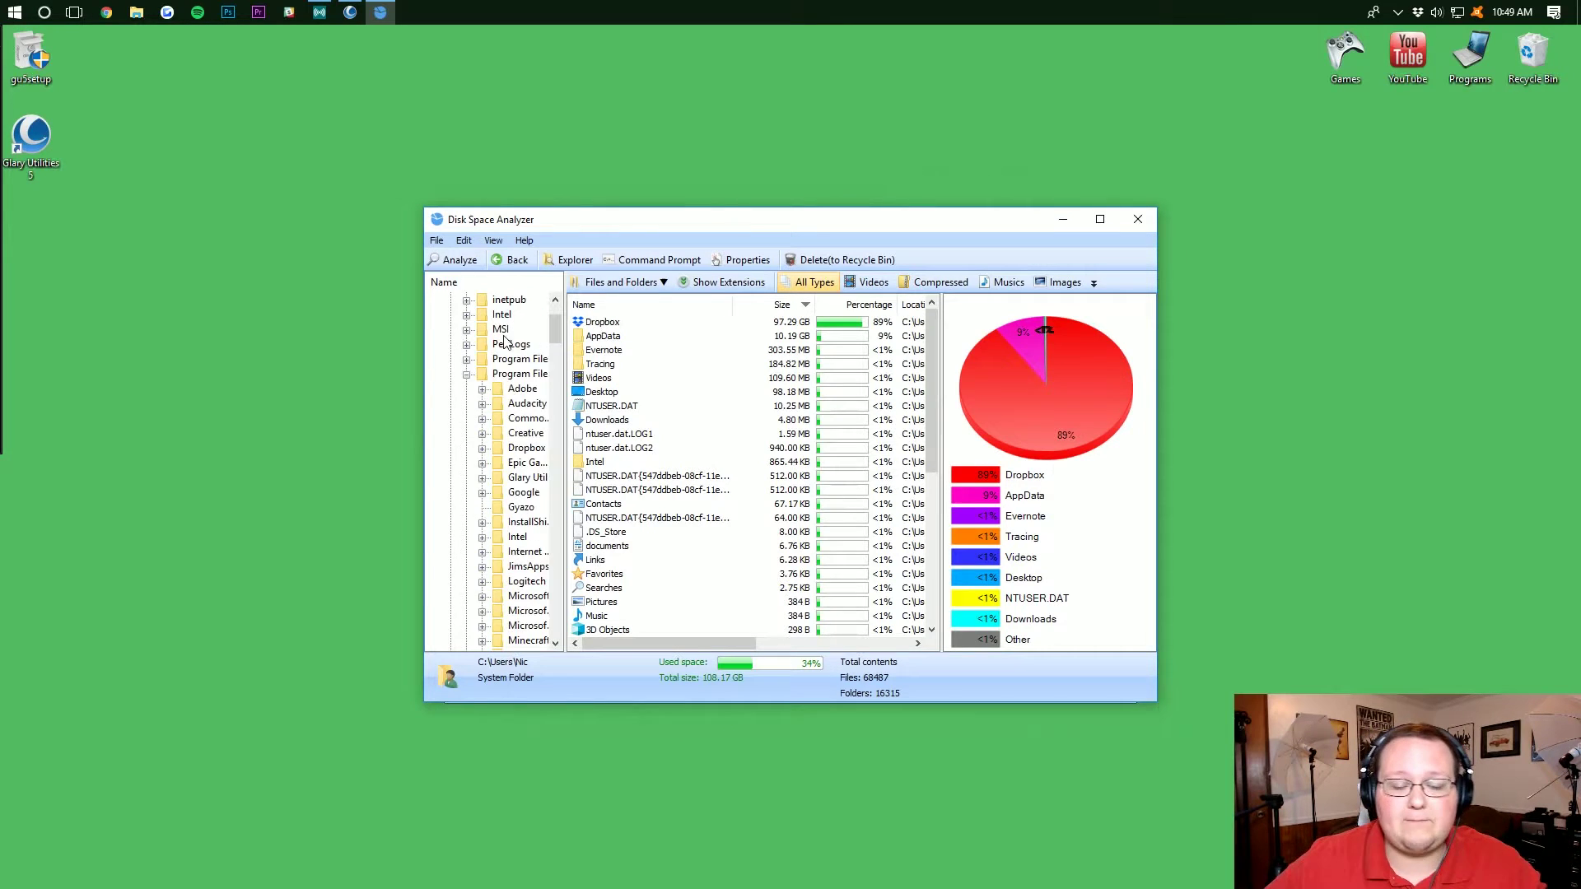
scroll(503, 341, up, 3)
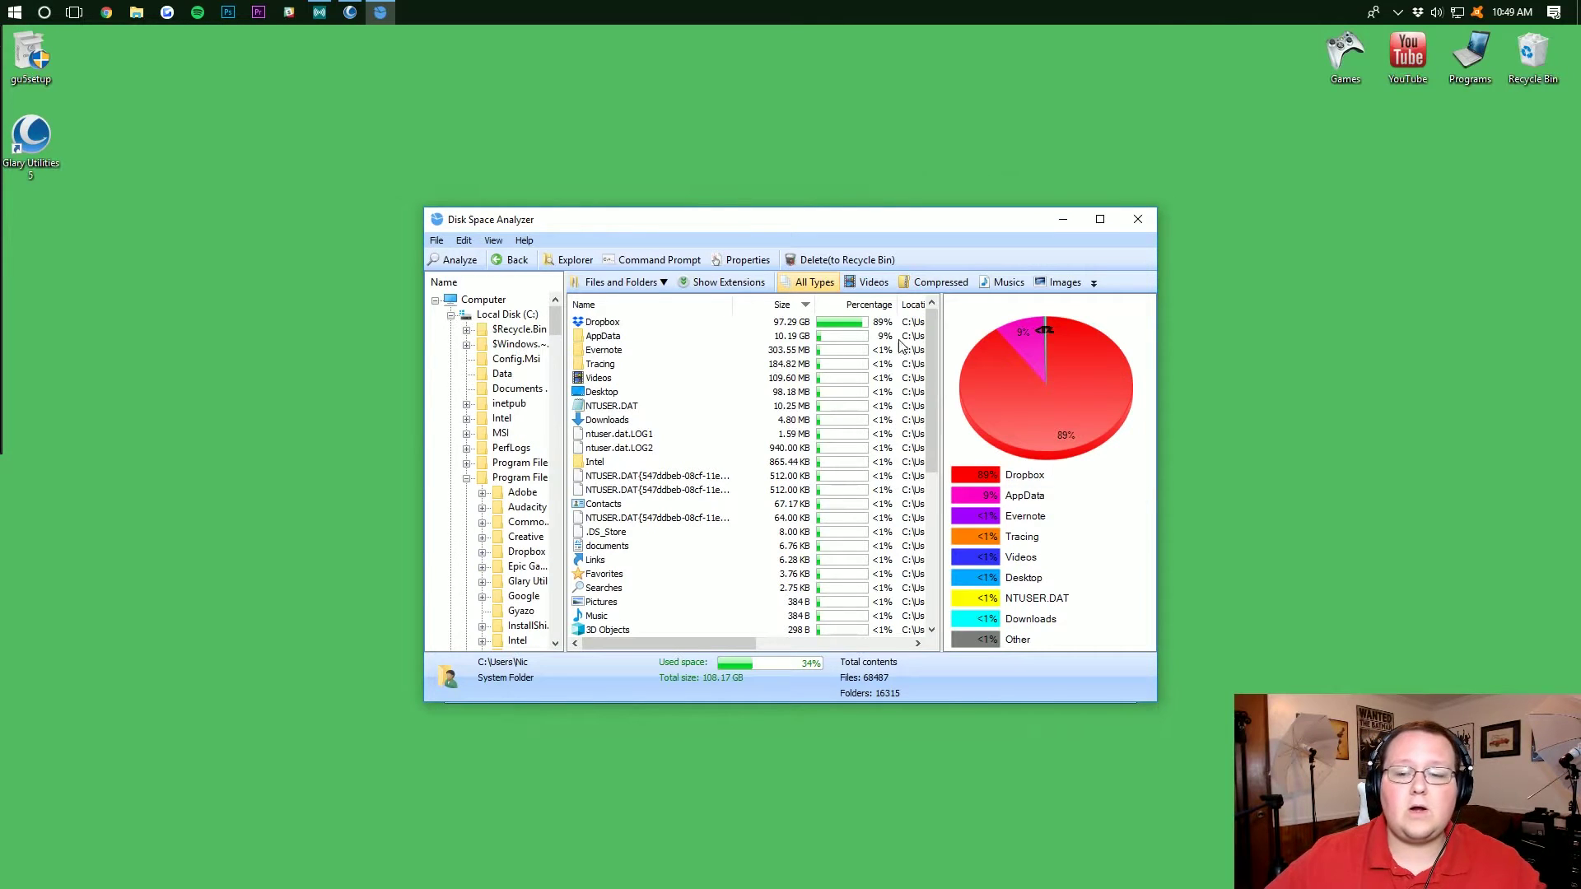
Step: Close the disk analysis and scan for broken shortcuts with Shortcuts Fixer
click(1134, 220)
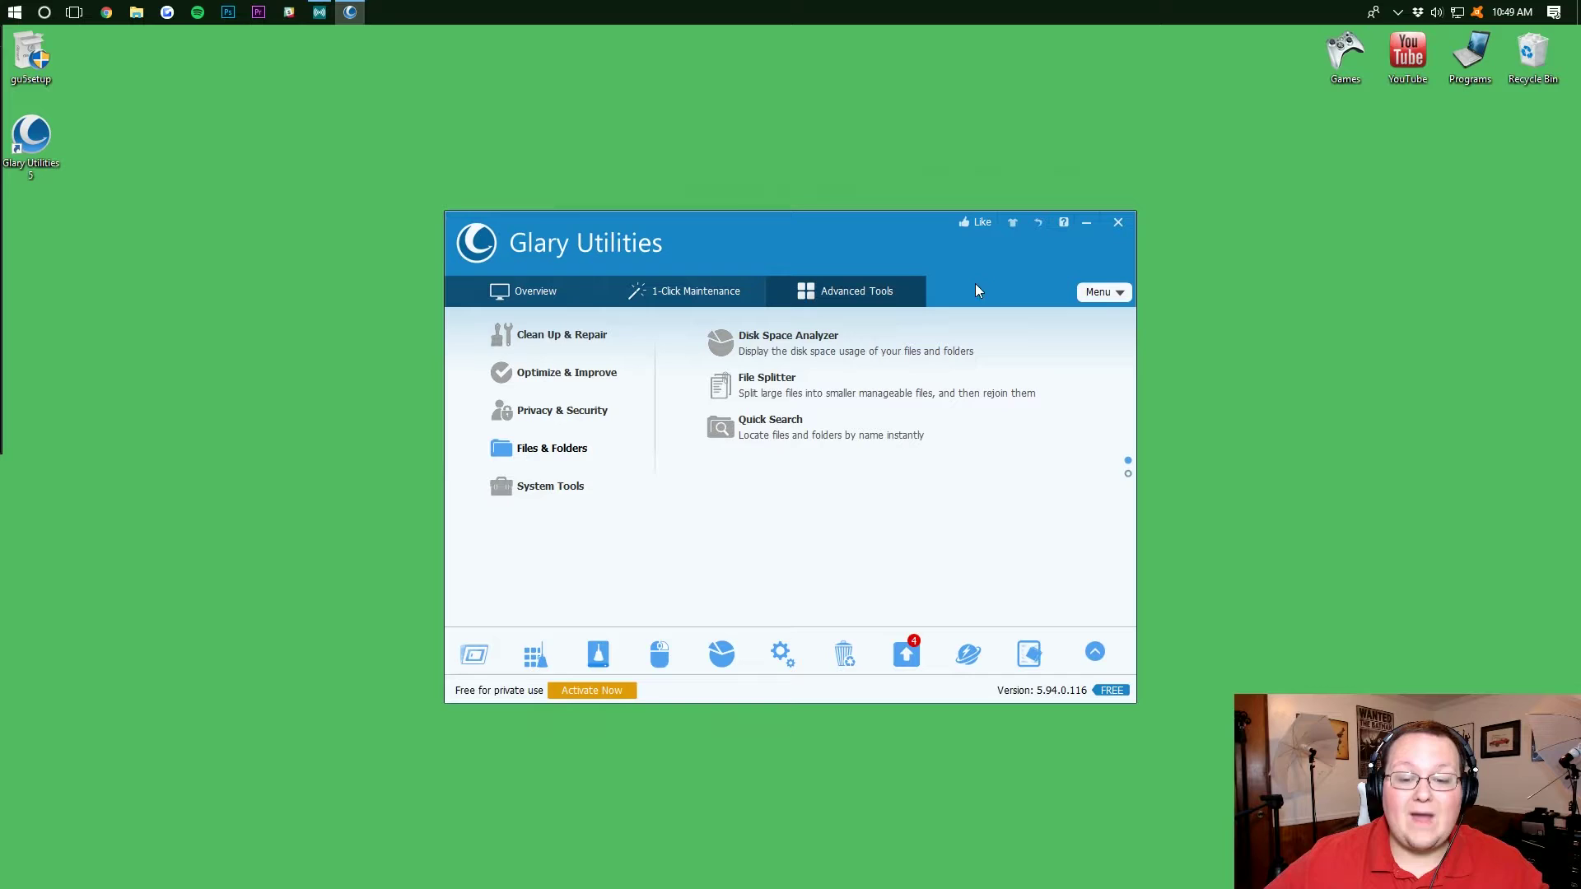
click(537, 344)
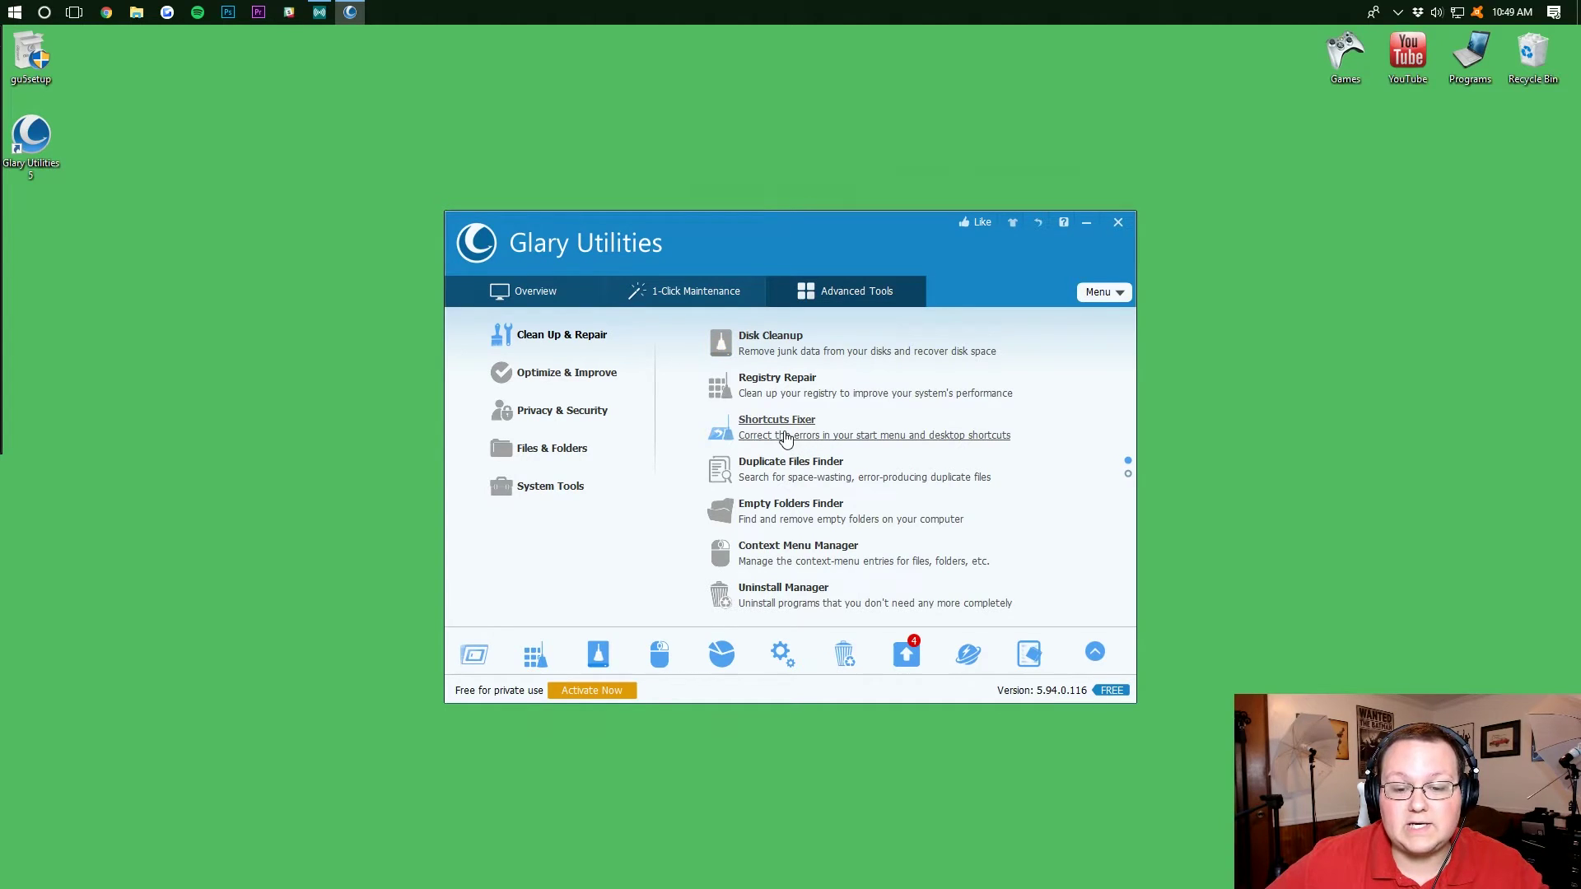
click(753, 444)
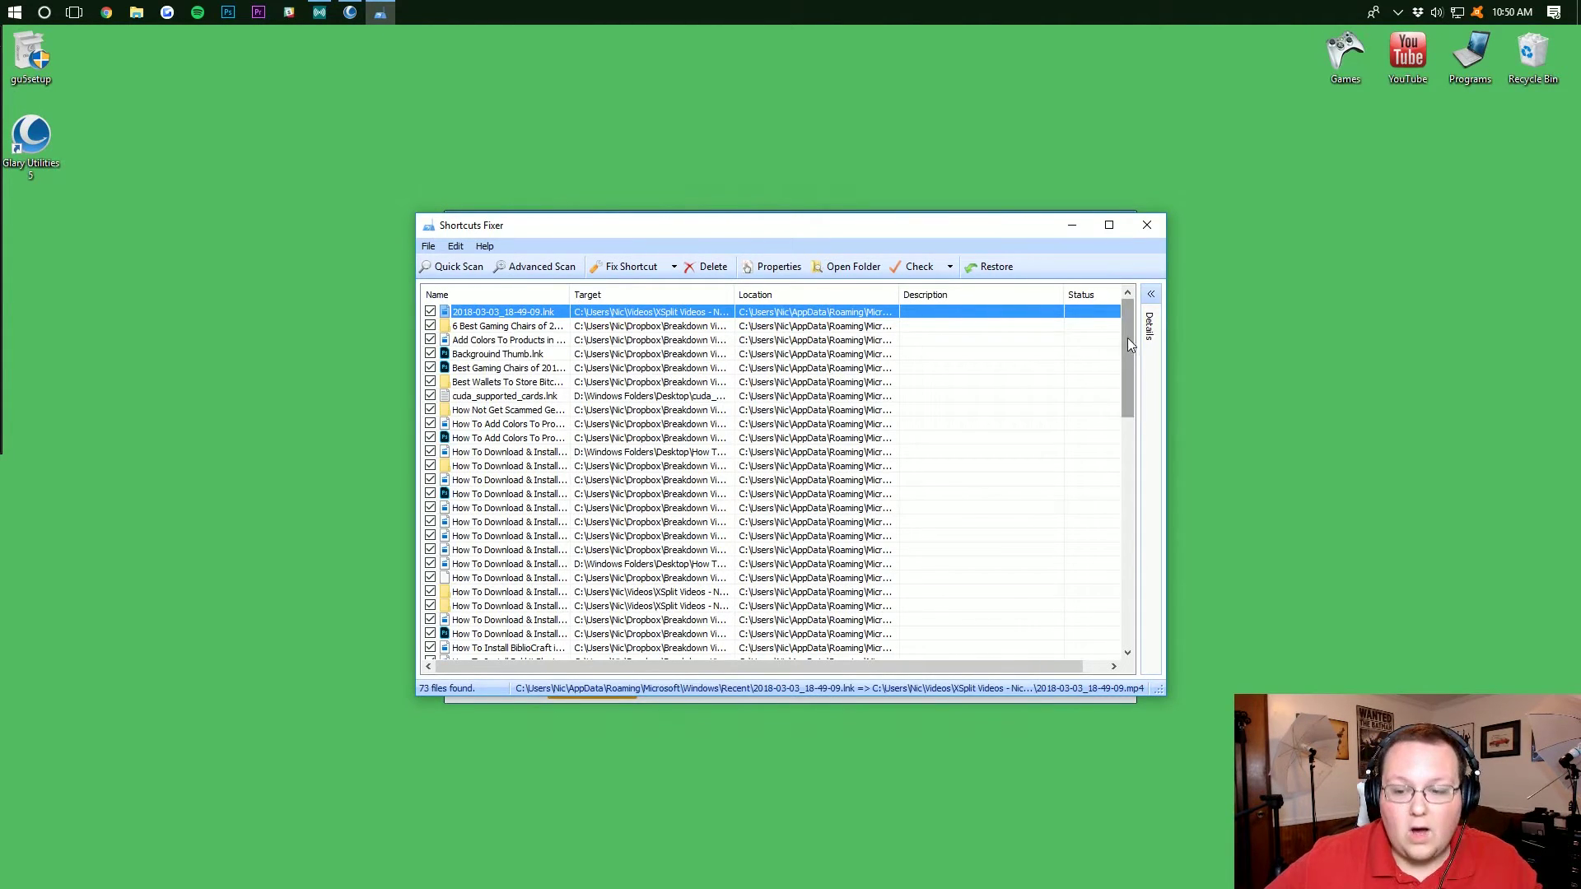
drag(1128, 337, 1069, 611)
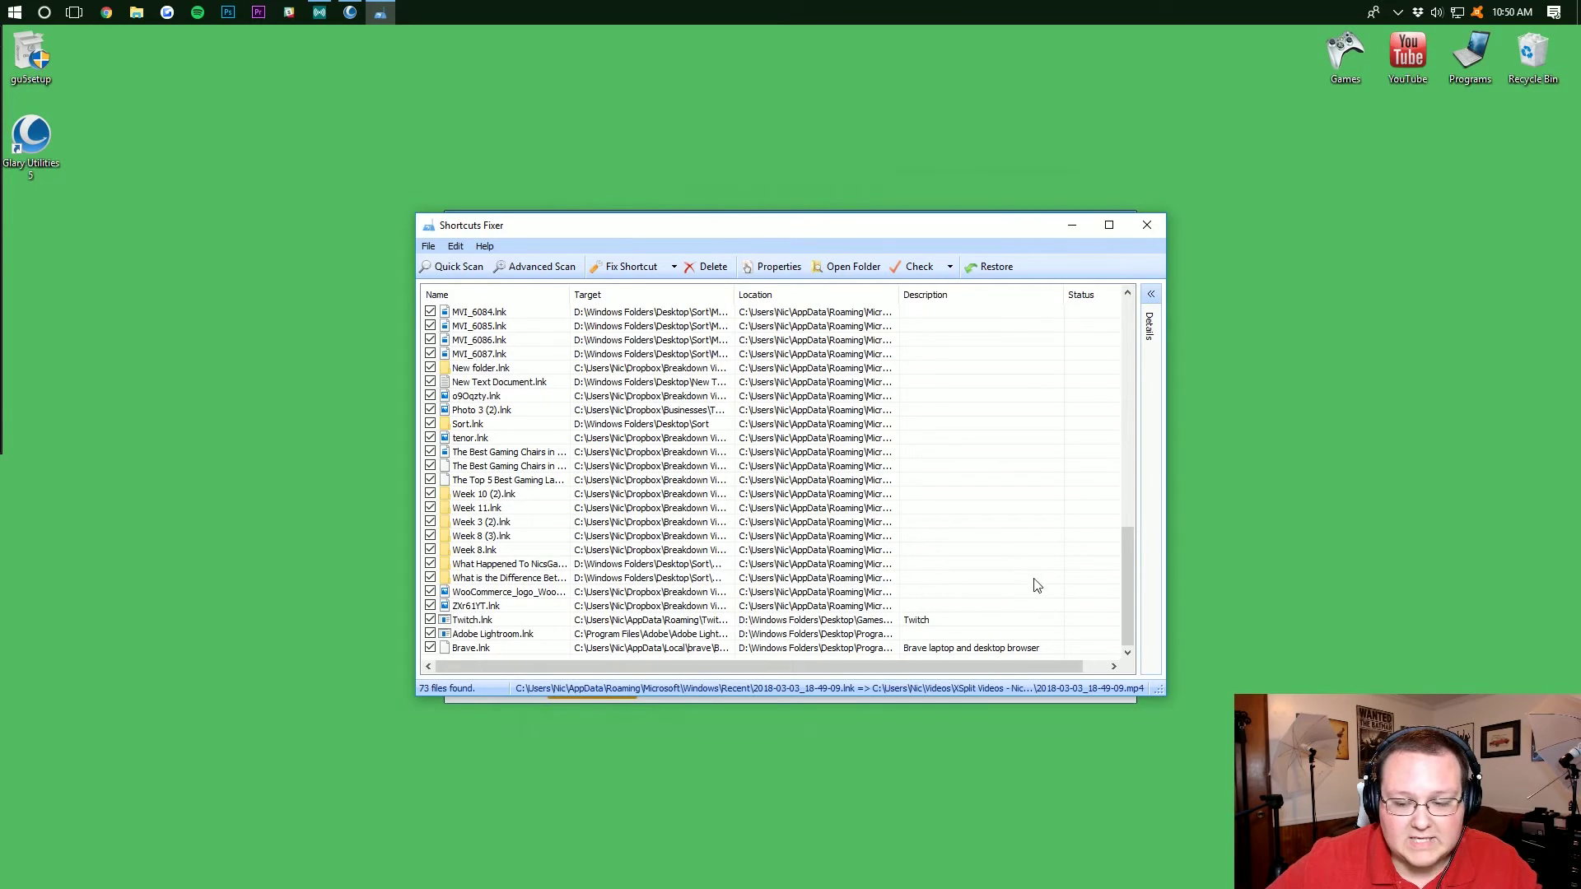
drag(1123, 581, 1126, 318)
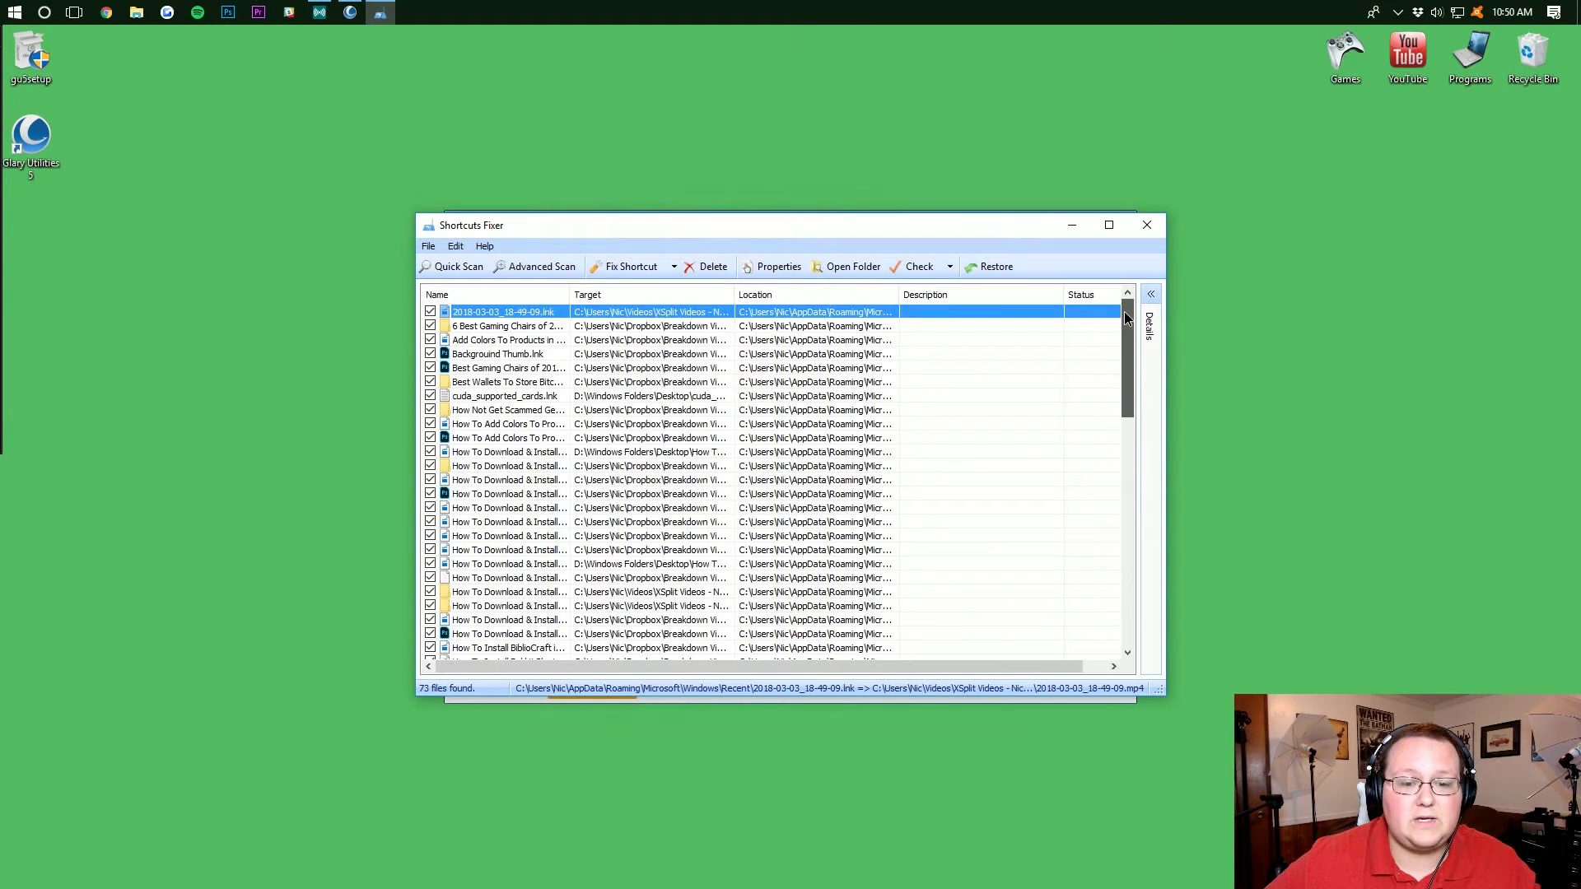
drag(1133, 312, 1000, 330)
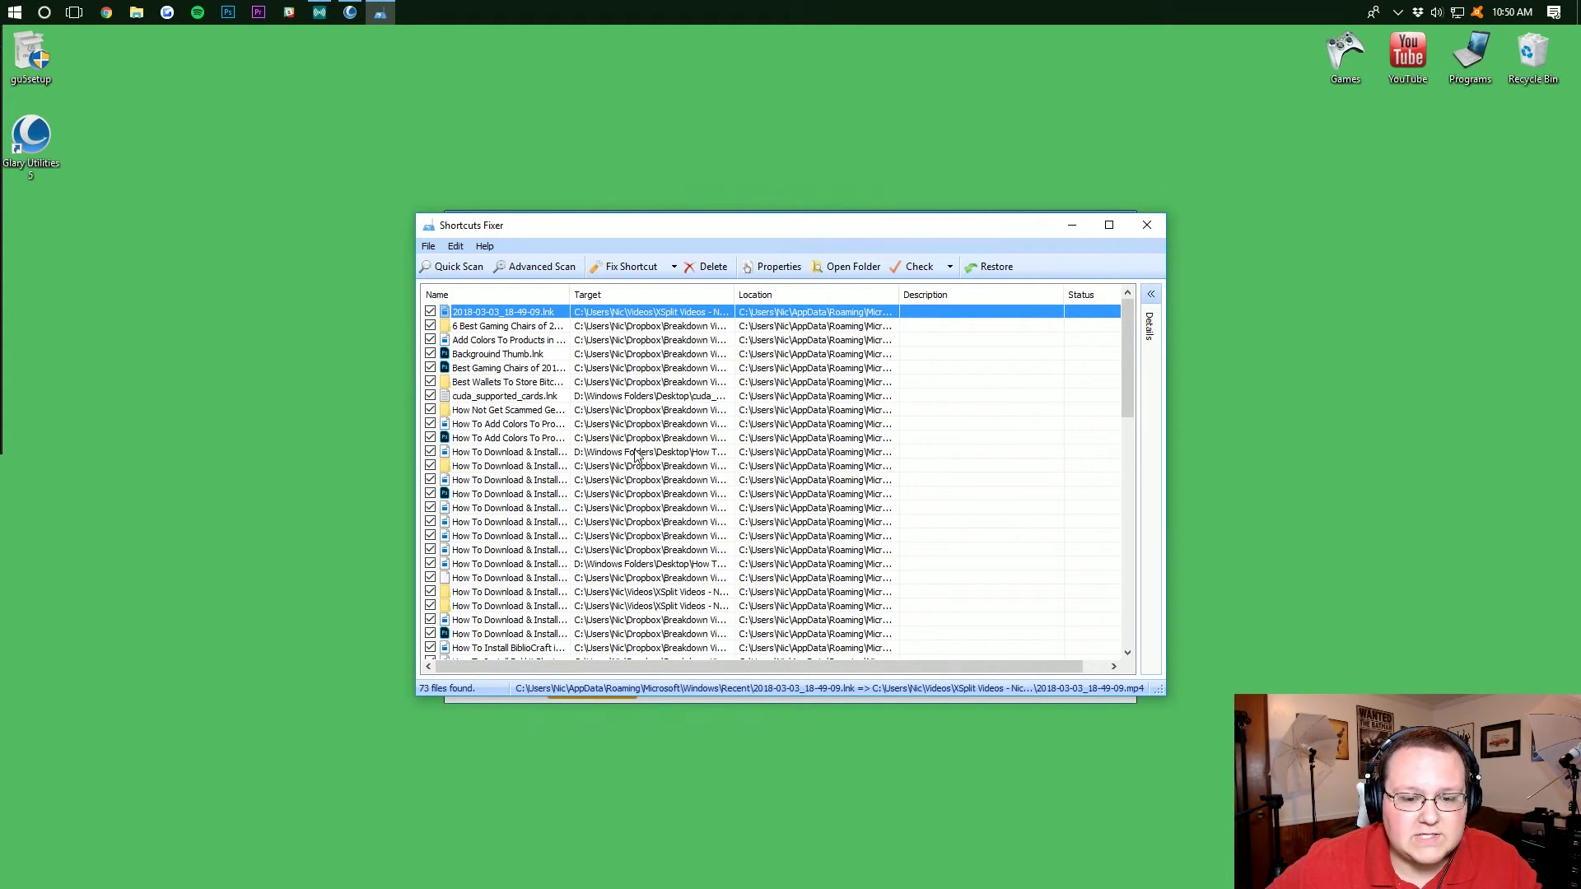
scroll(596, 460, down, 1)
scroll(593, 460, down, 3)
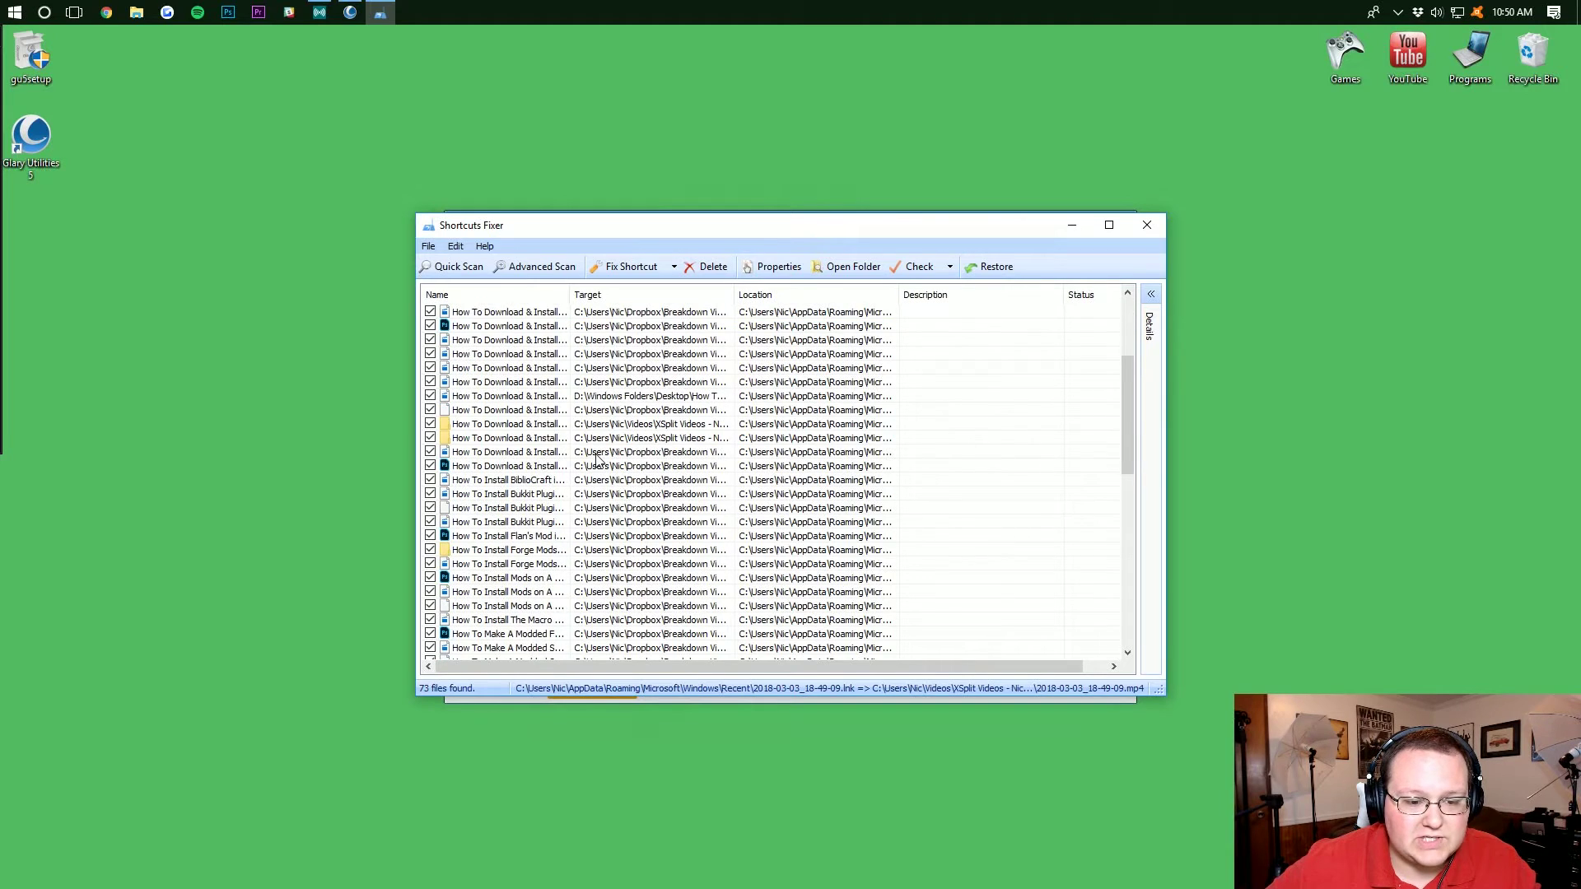
scroll(581, 464, down, 3)
scroll(560, 467, down, 3)
scroll(557, 464, up, 1)
scroll(519, 457, up, 1)
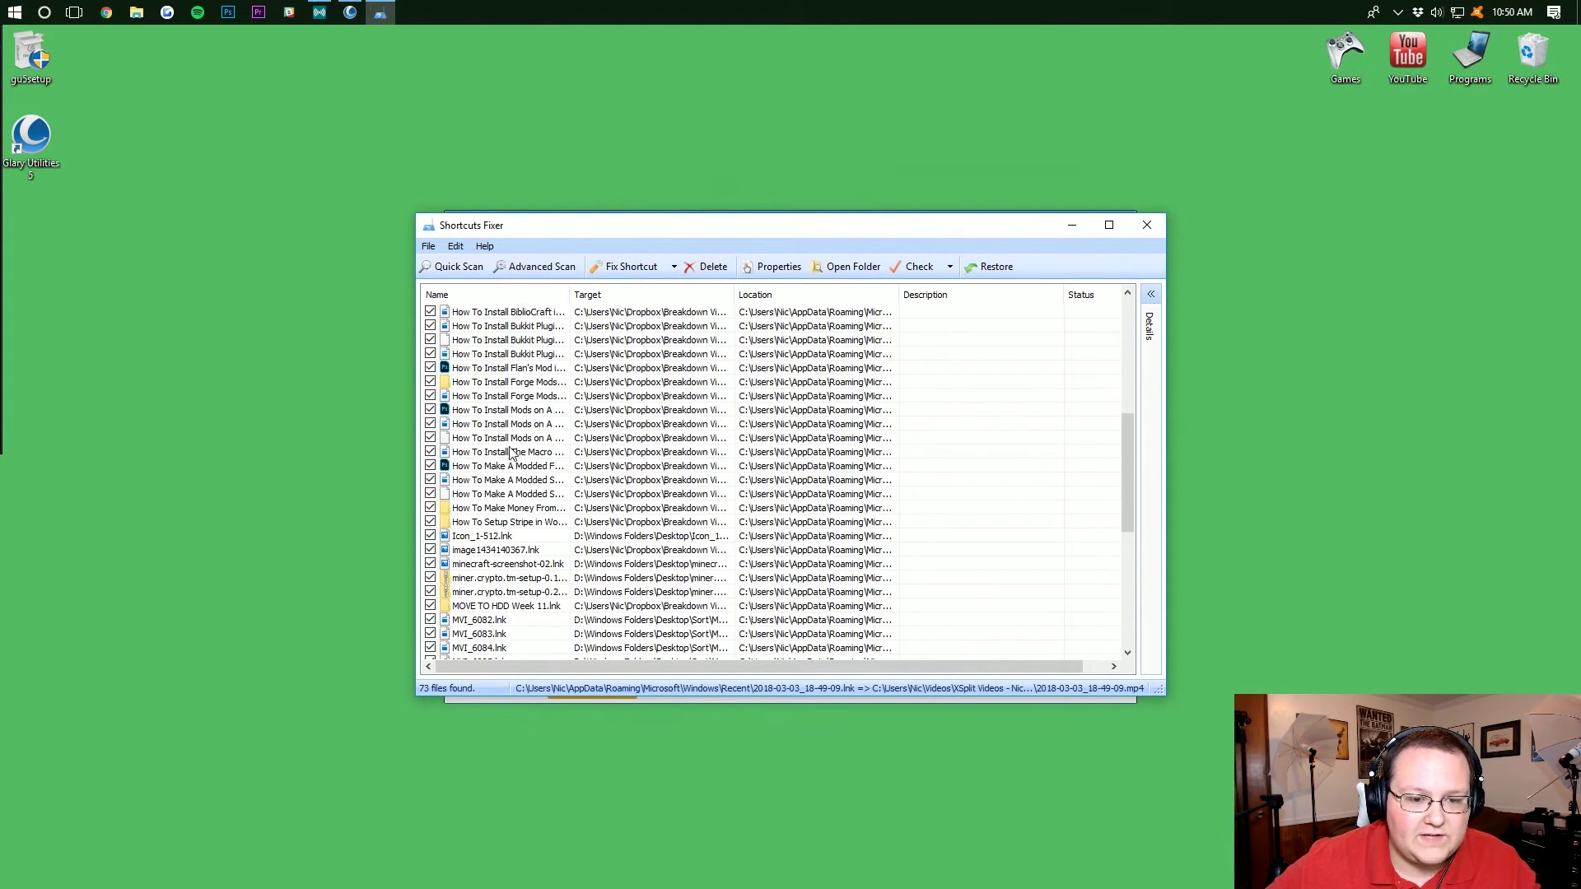
scroll(548, 489, down, 4)
scroll(581, 455, down, 4)
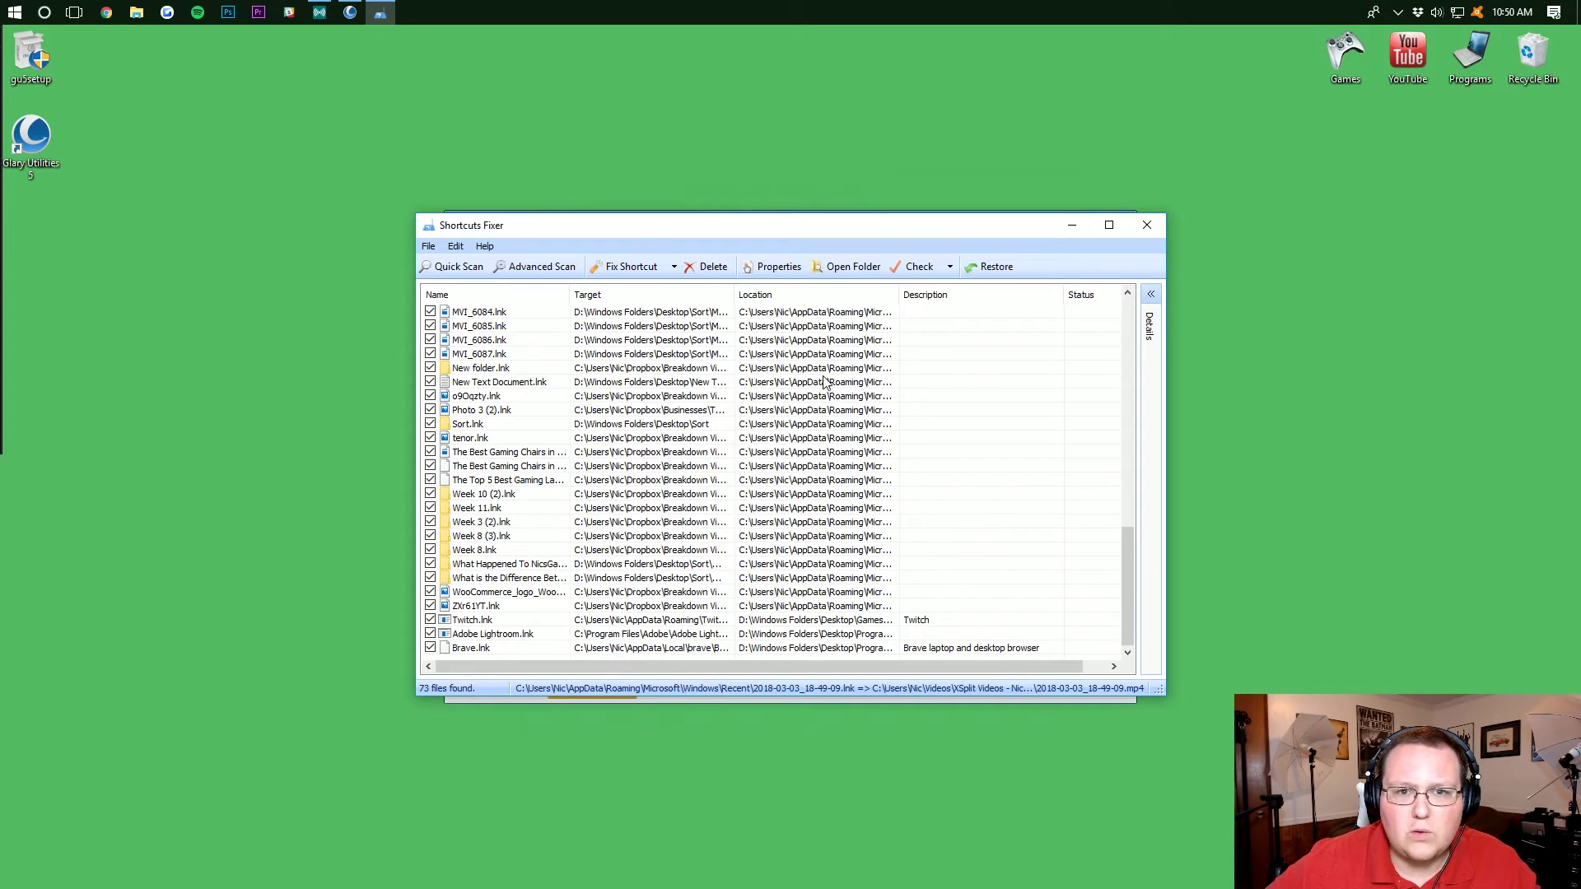
Step: Delete all 73 broken shortcuts and close Shortcuts Fixer
click(711, 266)
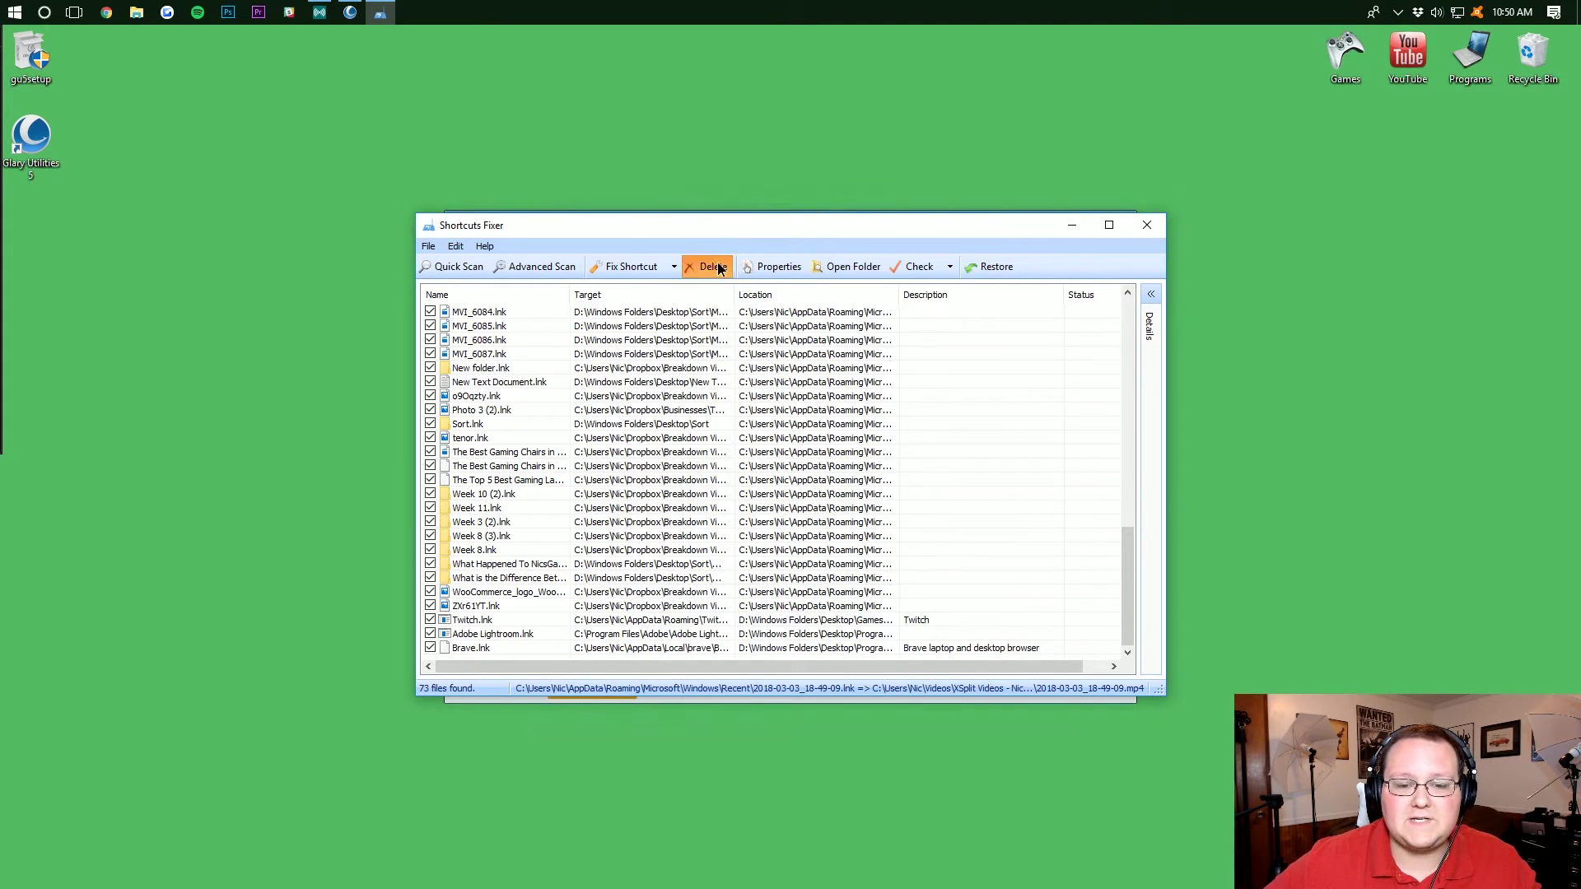
click(805, 517)
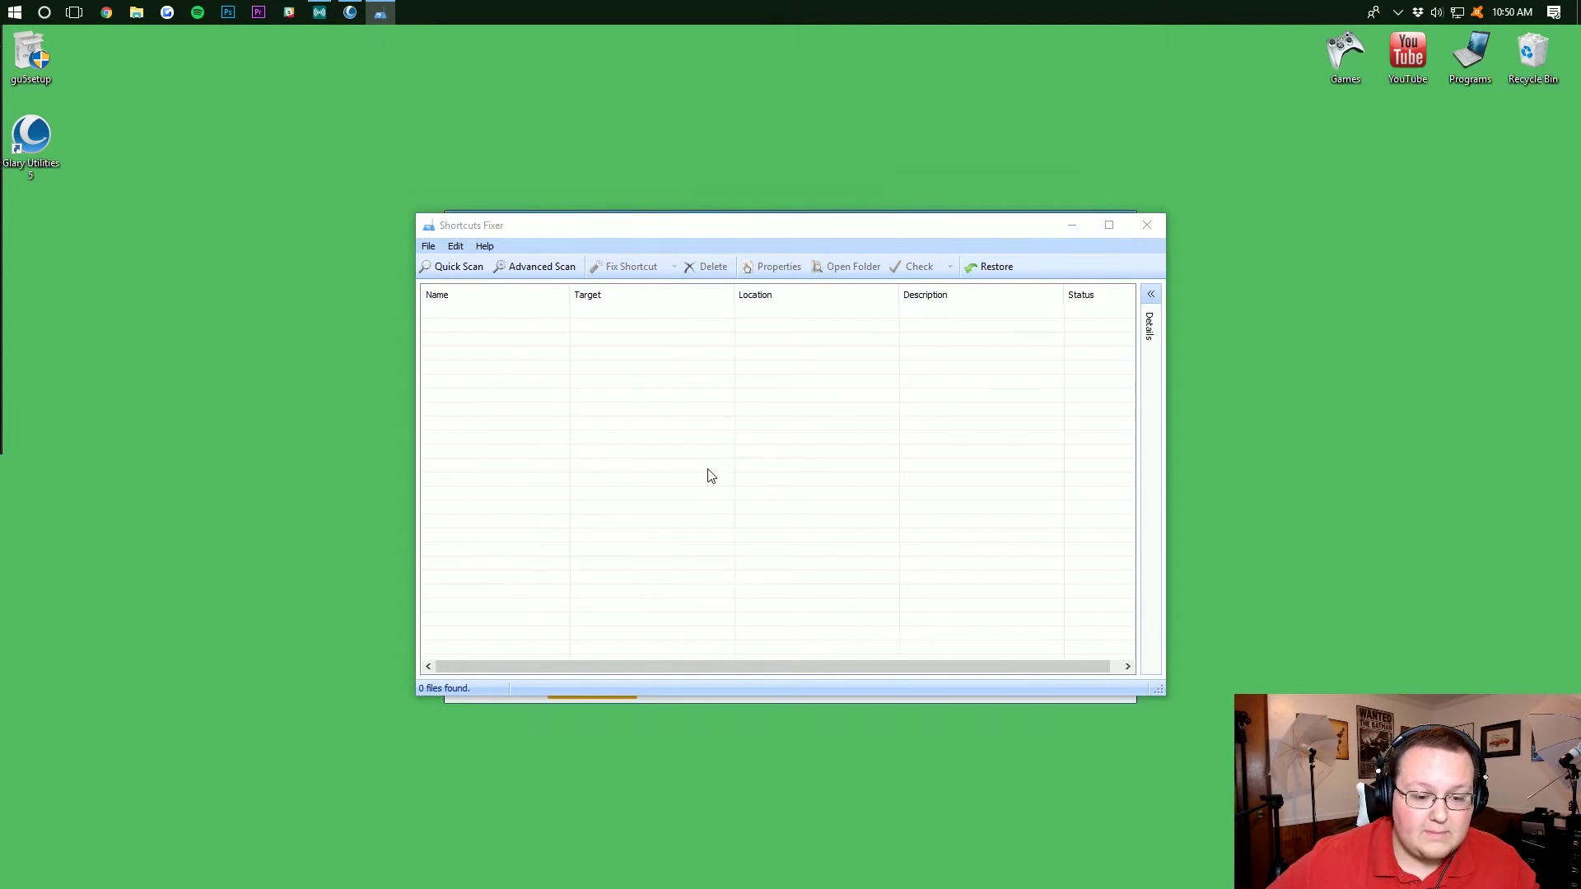
click(1146, 227)
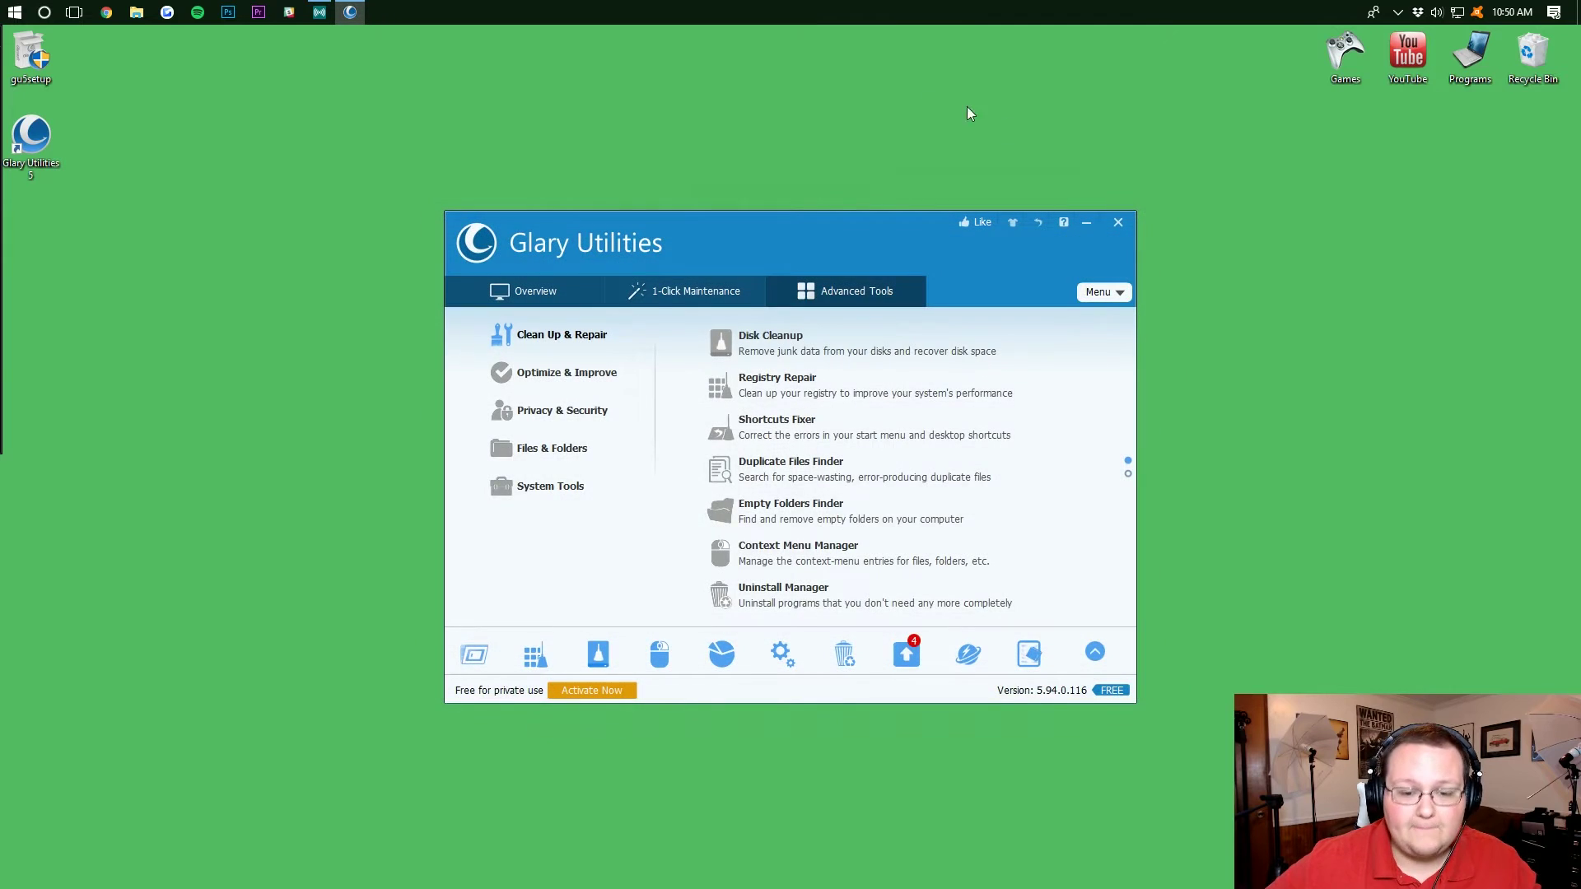
Step: Scan with Empty Folders Finder, check all results, and choose Delete Checked Folders
click(797, 519)
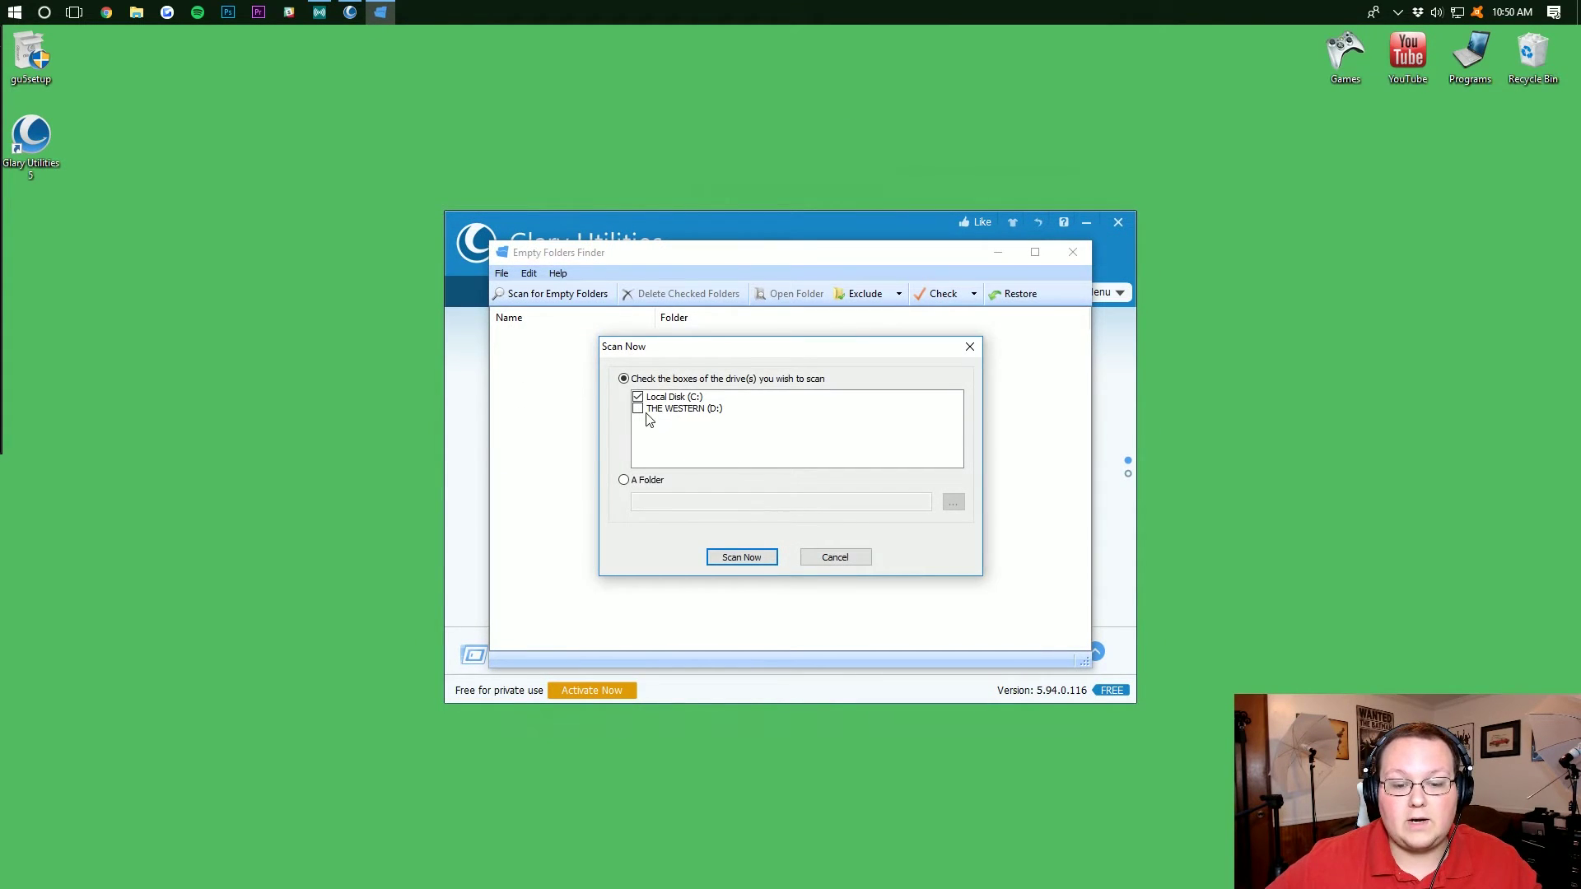
click(741, 557)
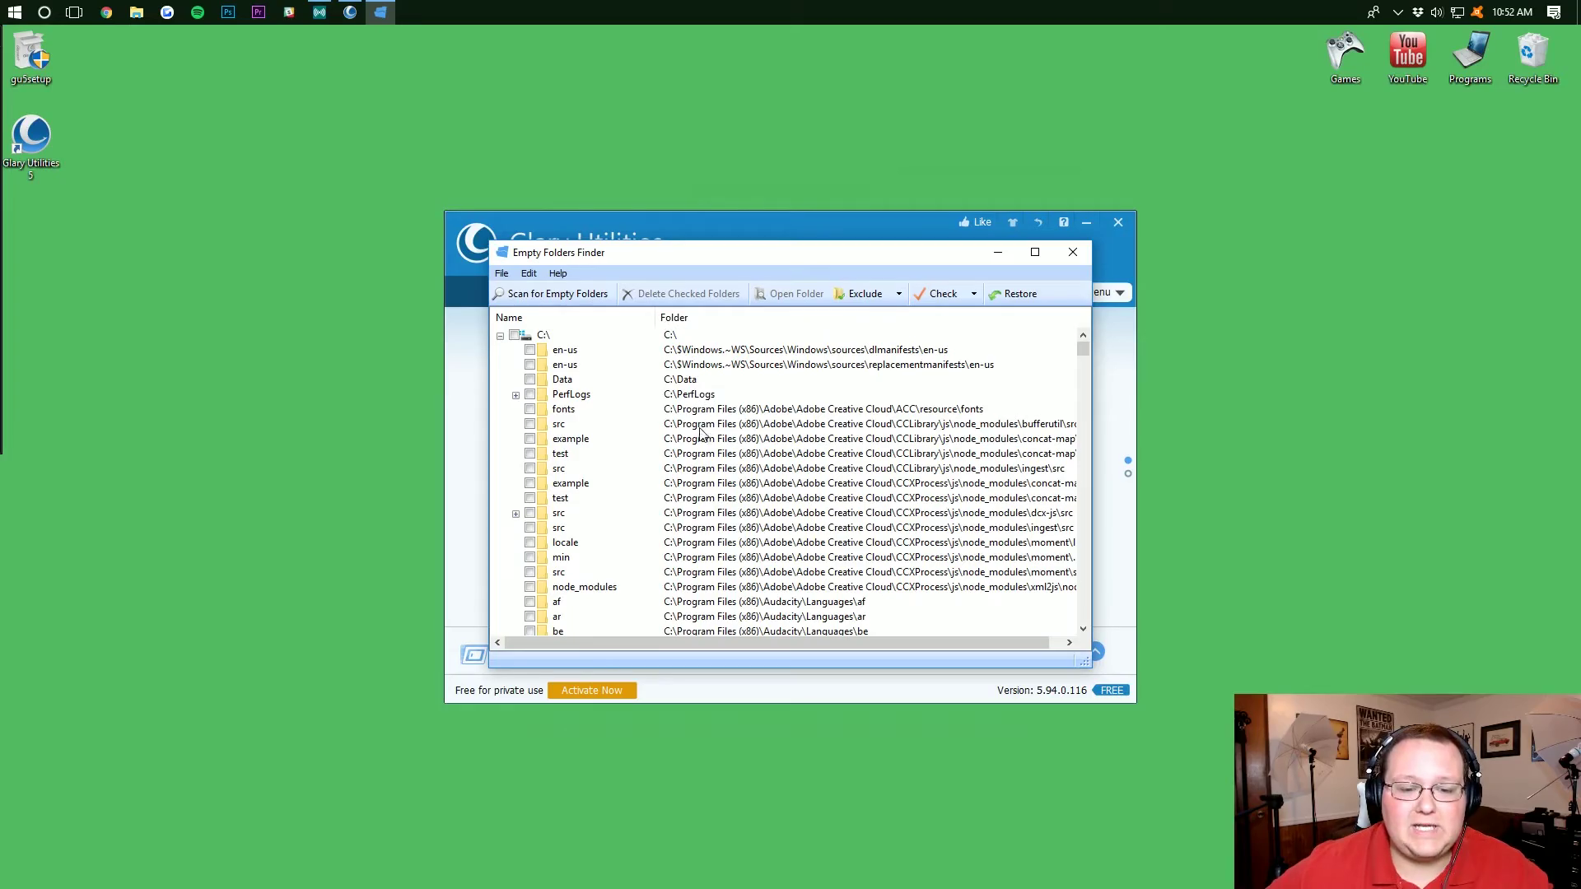
scroll(701, 432, down, 4)
drag(1085, 348, 1086, 621)
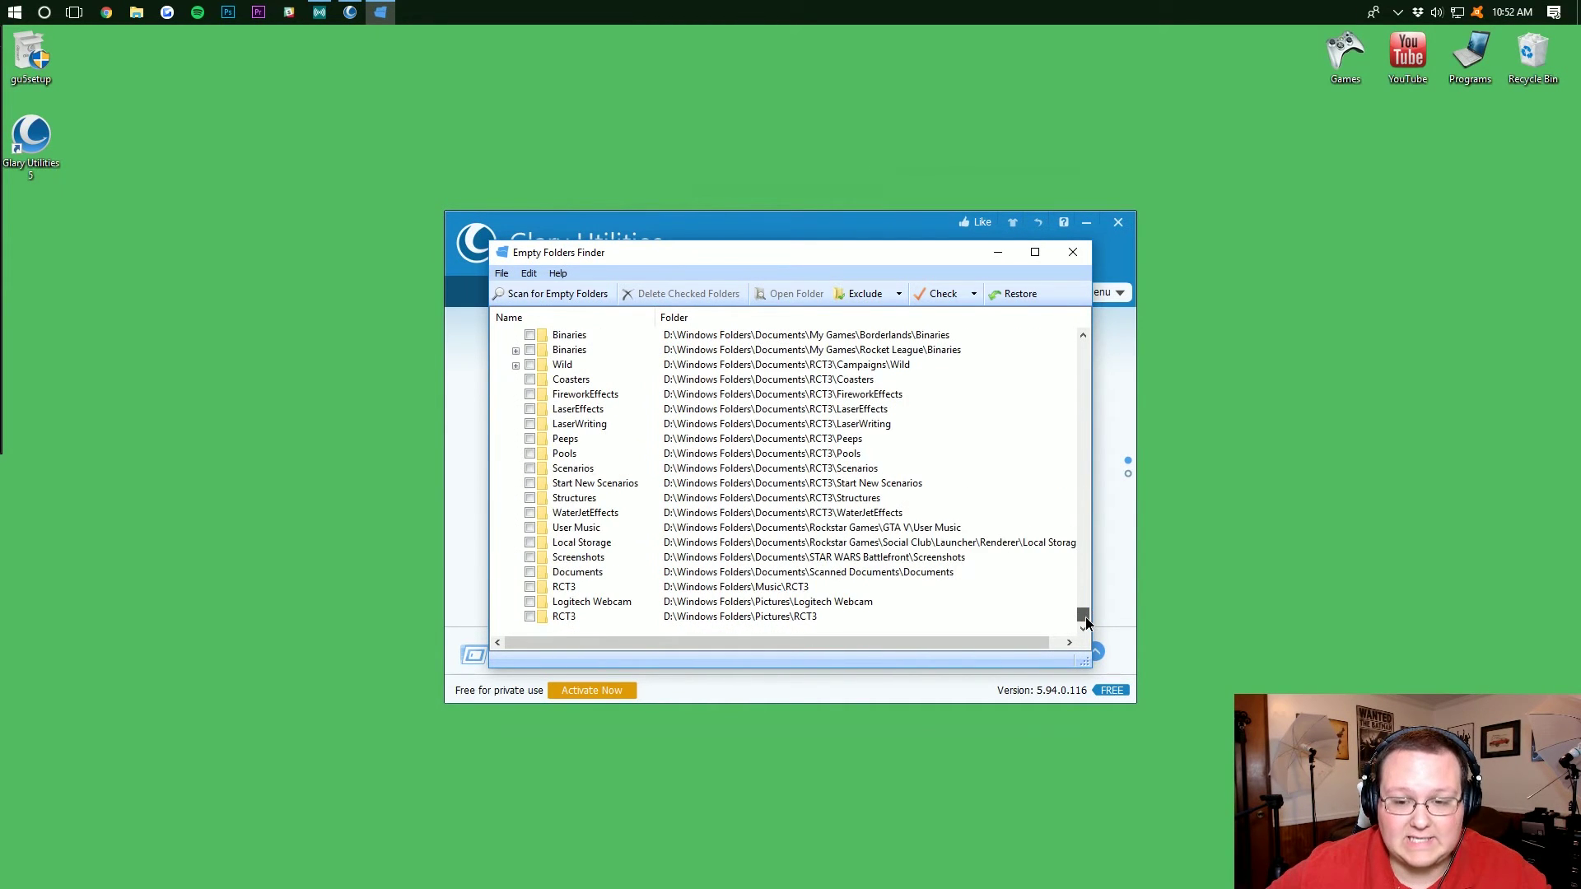
click(975, 293)
click(1075, 353)
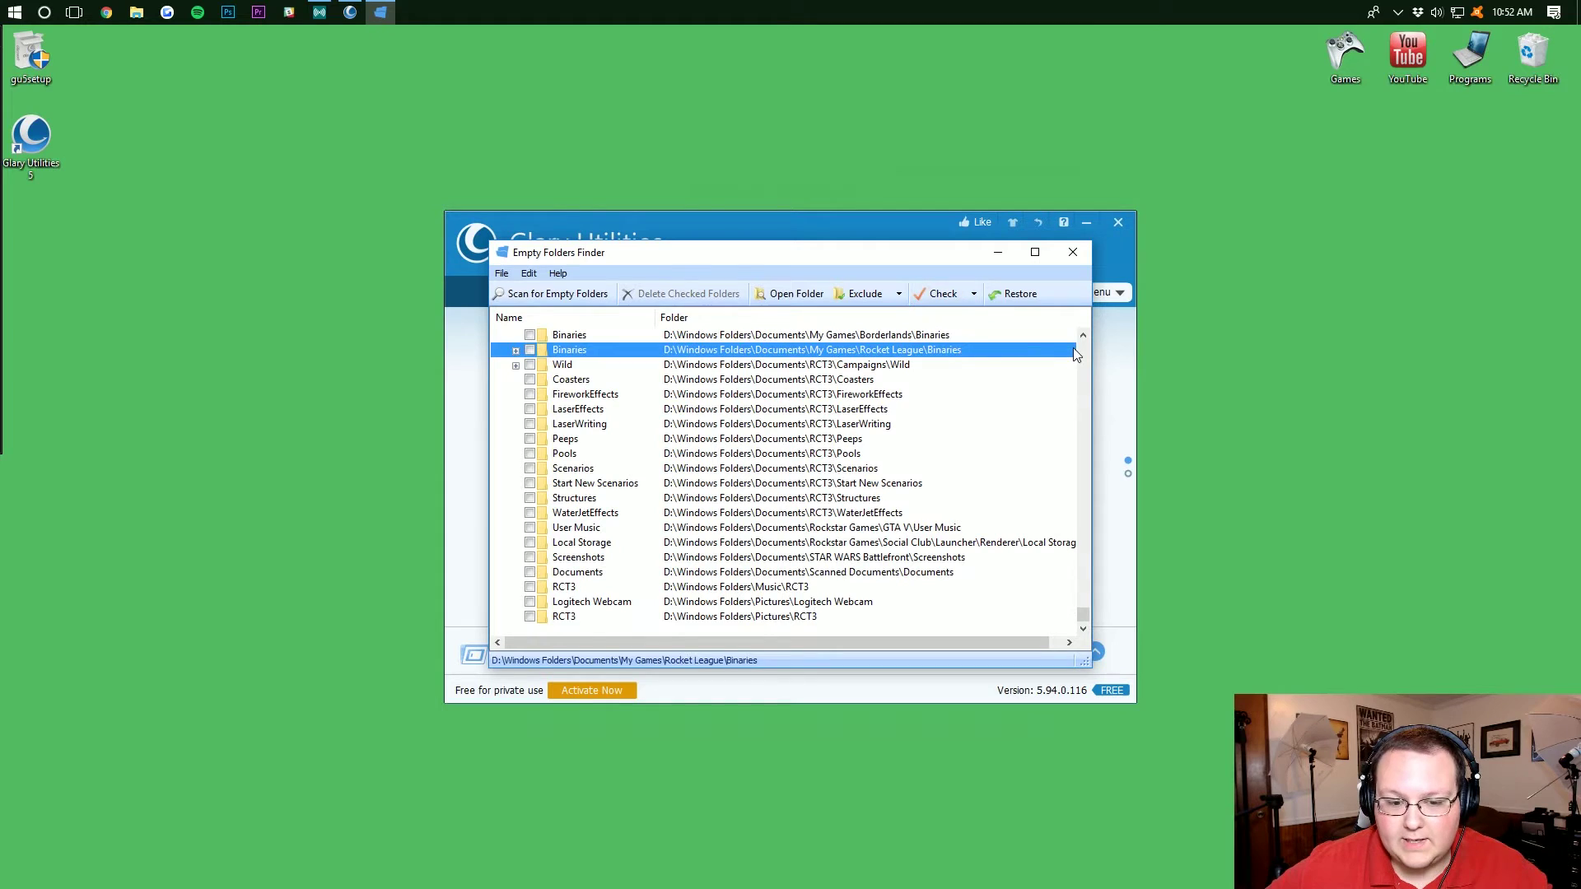
scroll(965, 451, up, 2)
scroll(634, 342, up, 5)
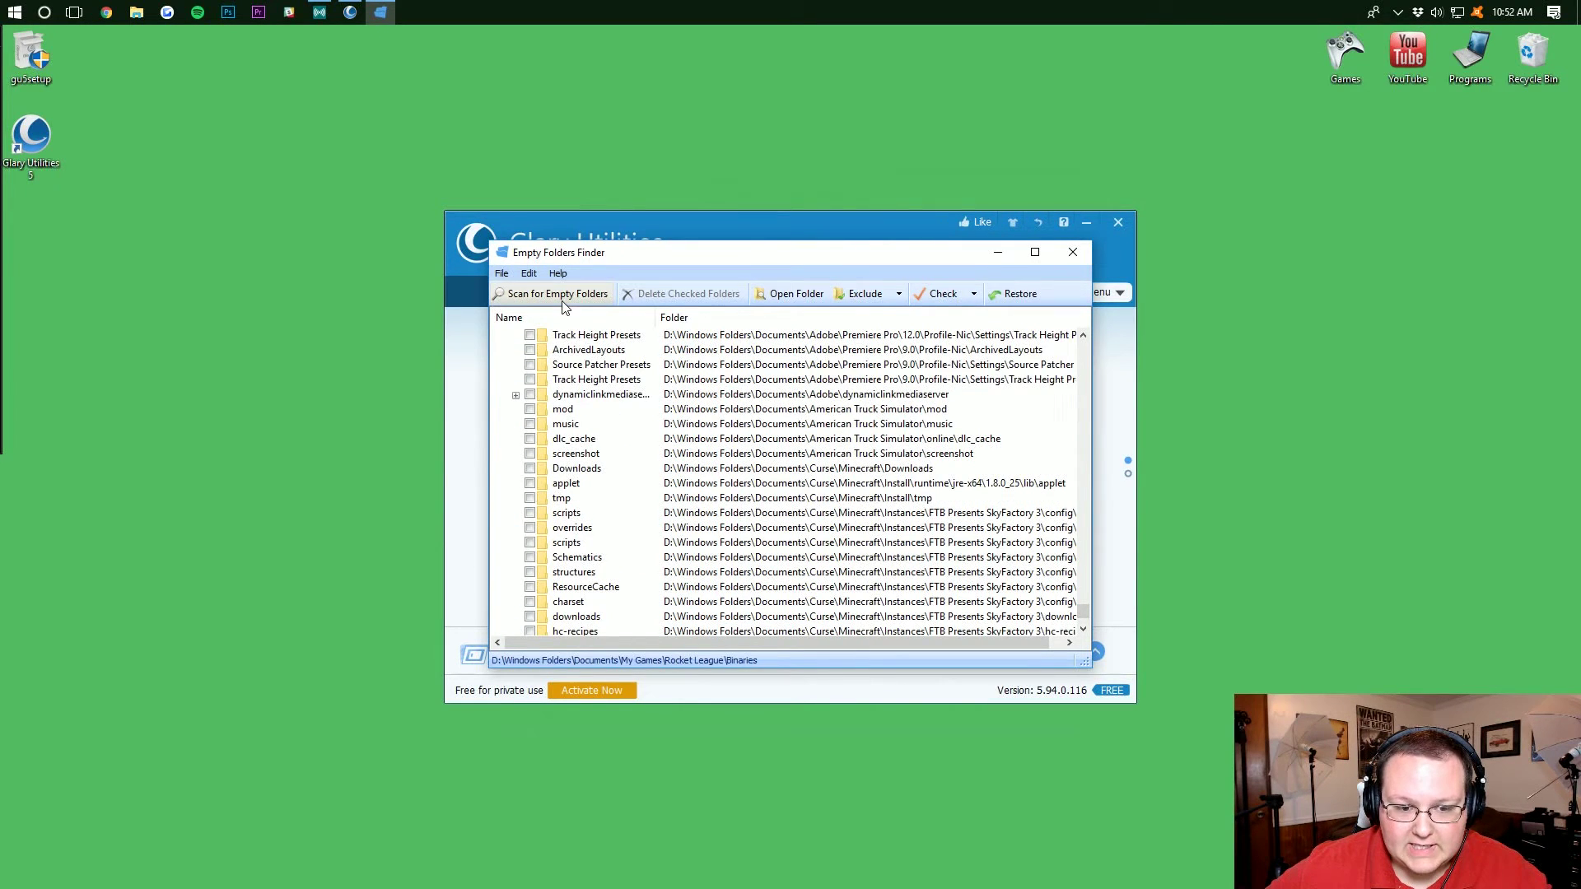
scroll(766, 371, up, 5)
scroll(979, 401, up, 5)
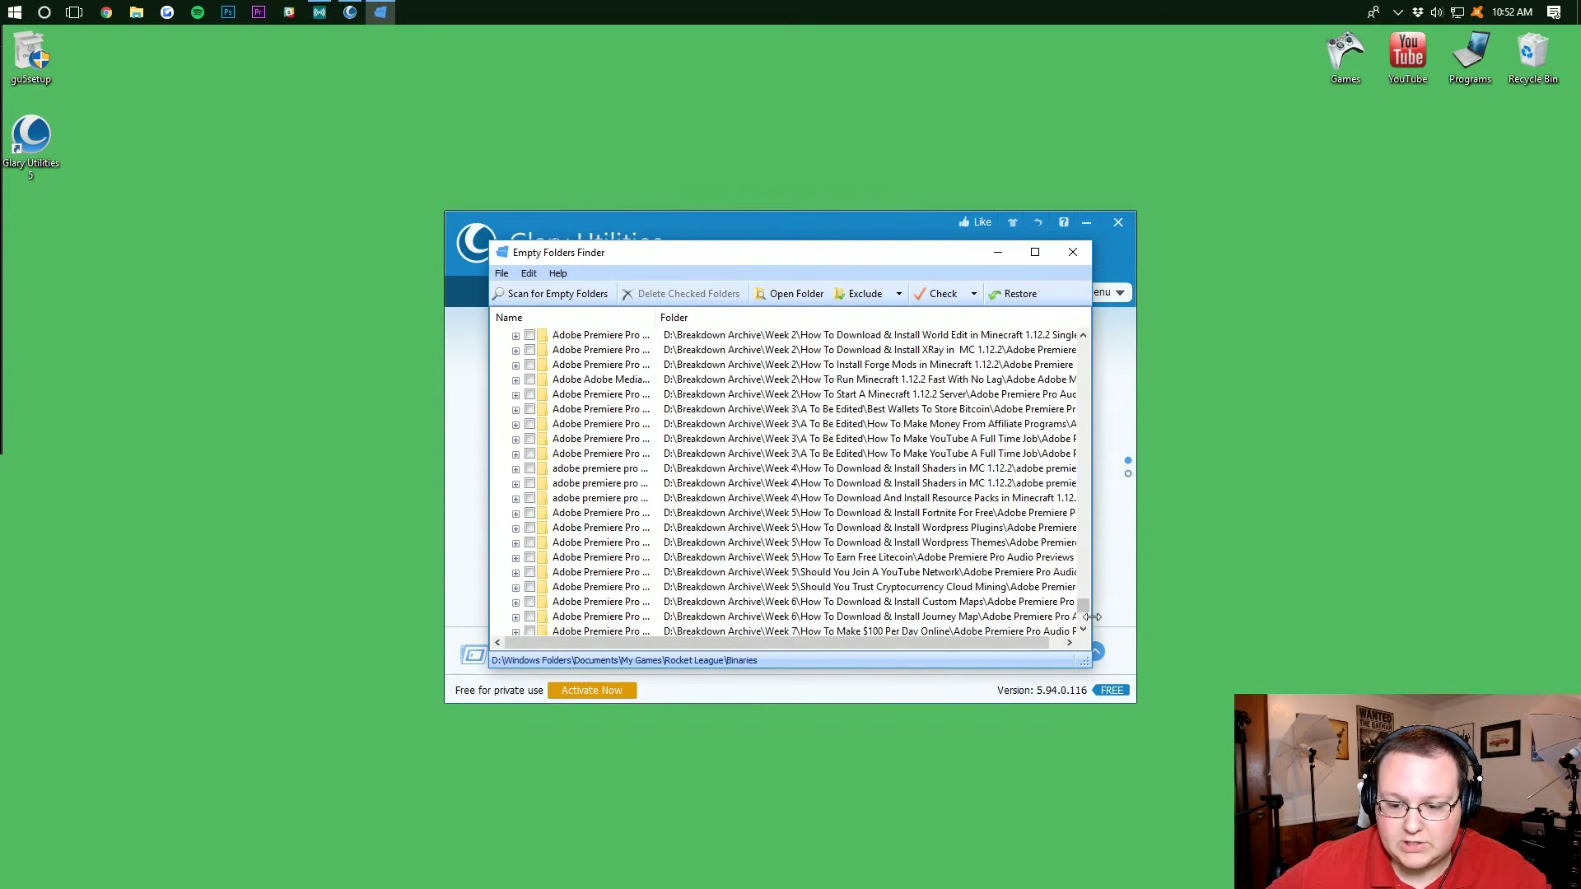
scroll(1076, 452, up, 10)
scroll(1076, 452, up, 5)
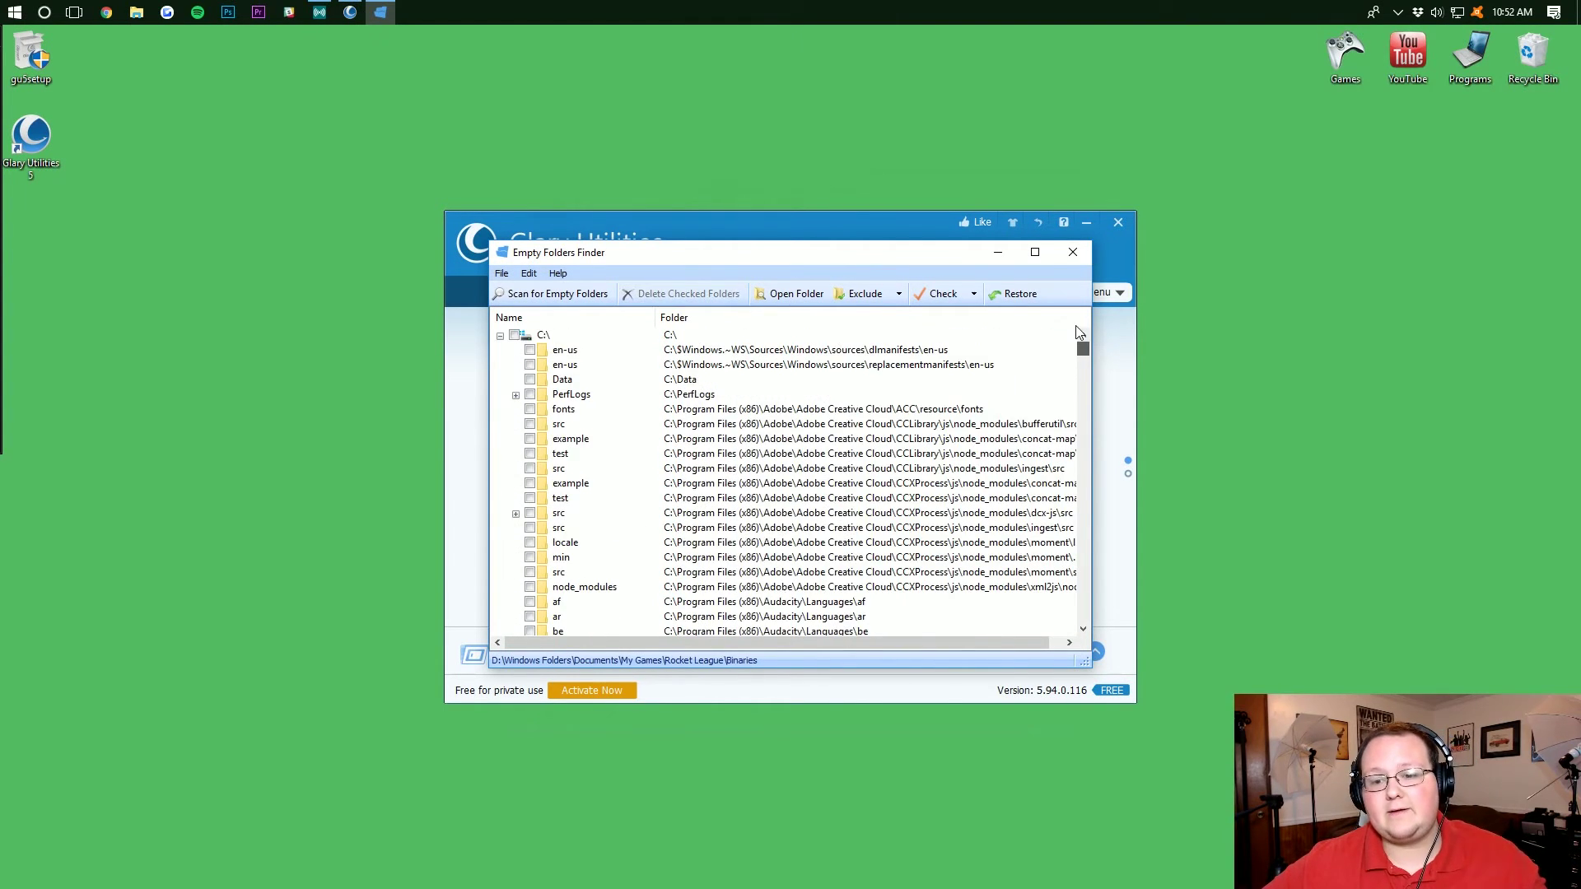
click(943, 293)
click(735, 297)
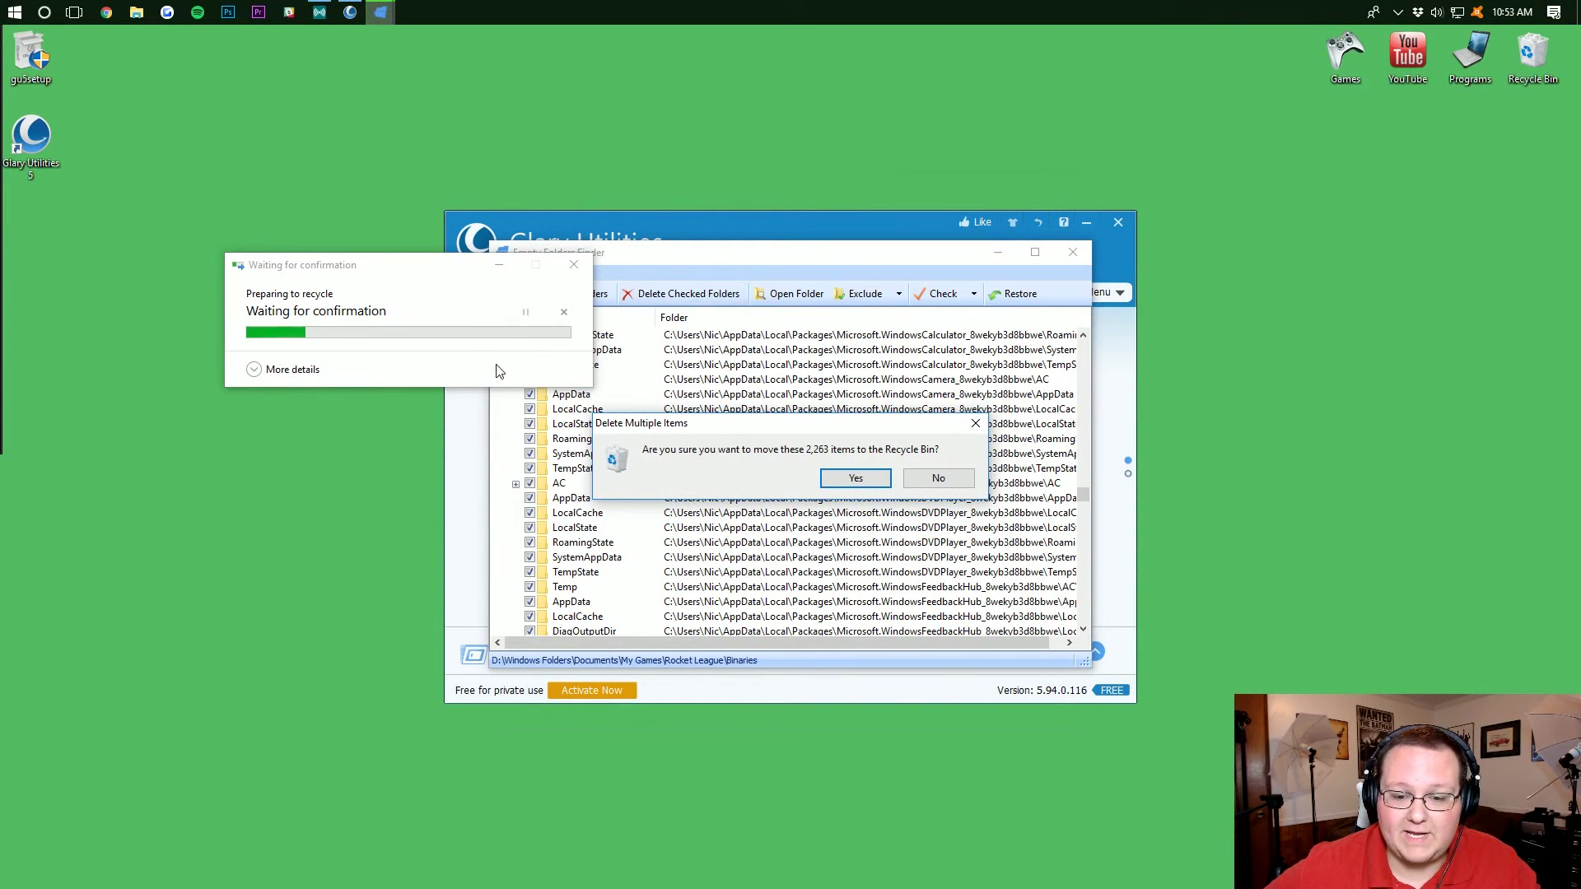
Step: Confirm sending the 3,175 empty-folder items to the Recycle Bin
click(841, 482)
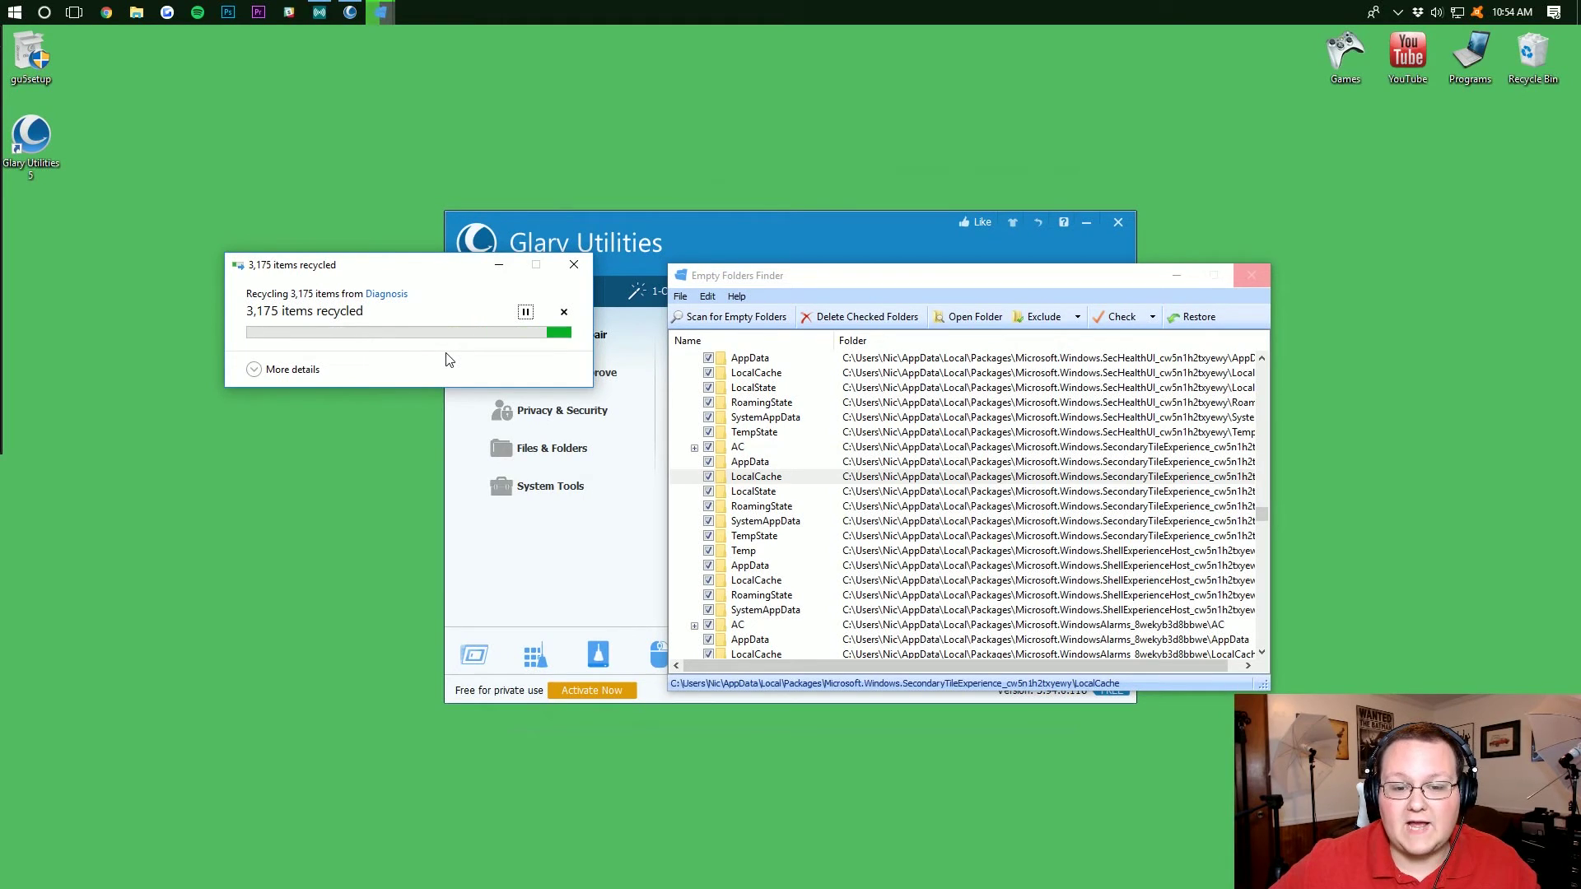
Step: Bring Glary Utilities forward and launch Disk Space Analyzer from the Files & Folders tools
click(556, 526)
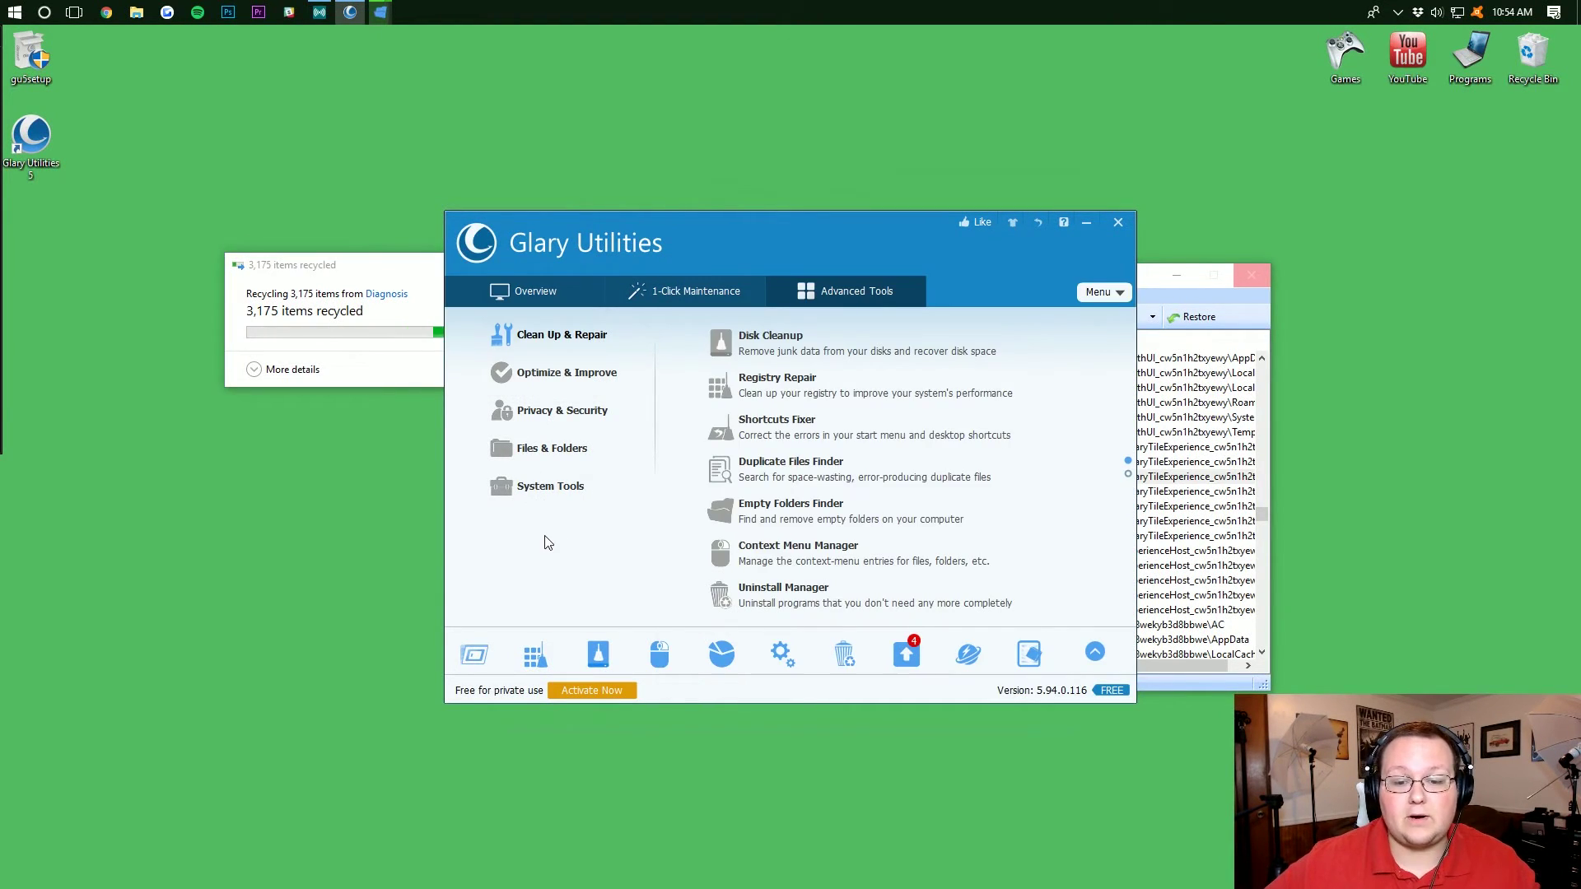
click(556, 449)
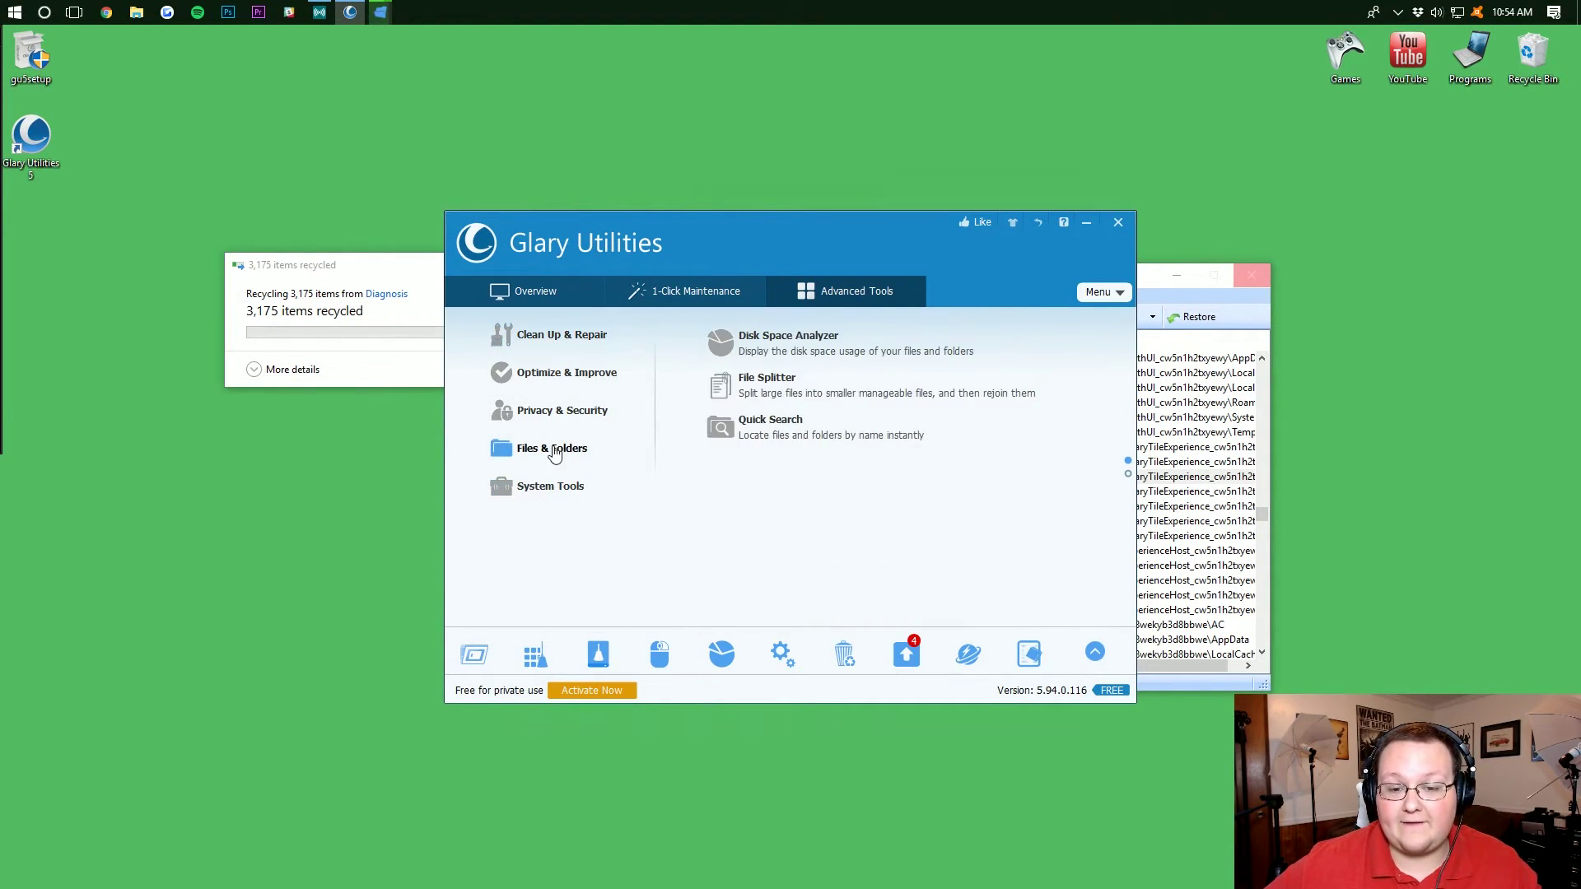
click(809, 346)
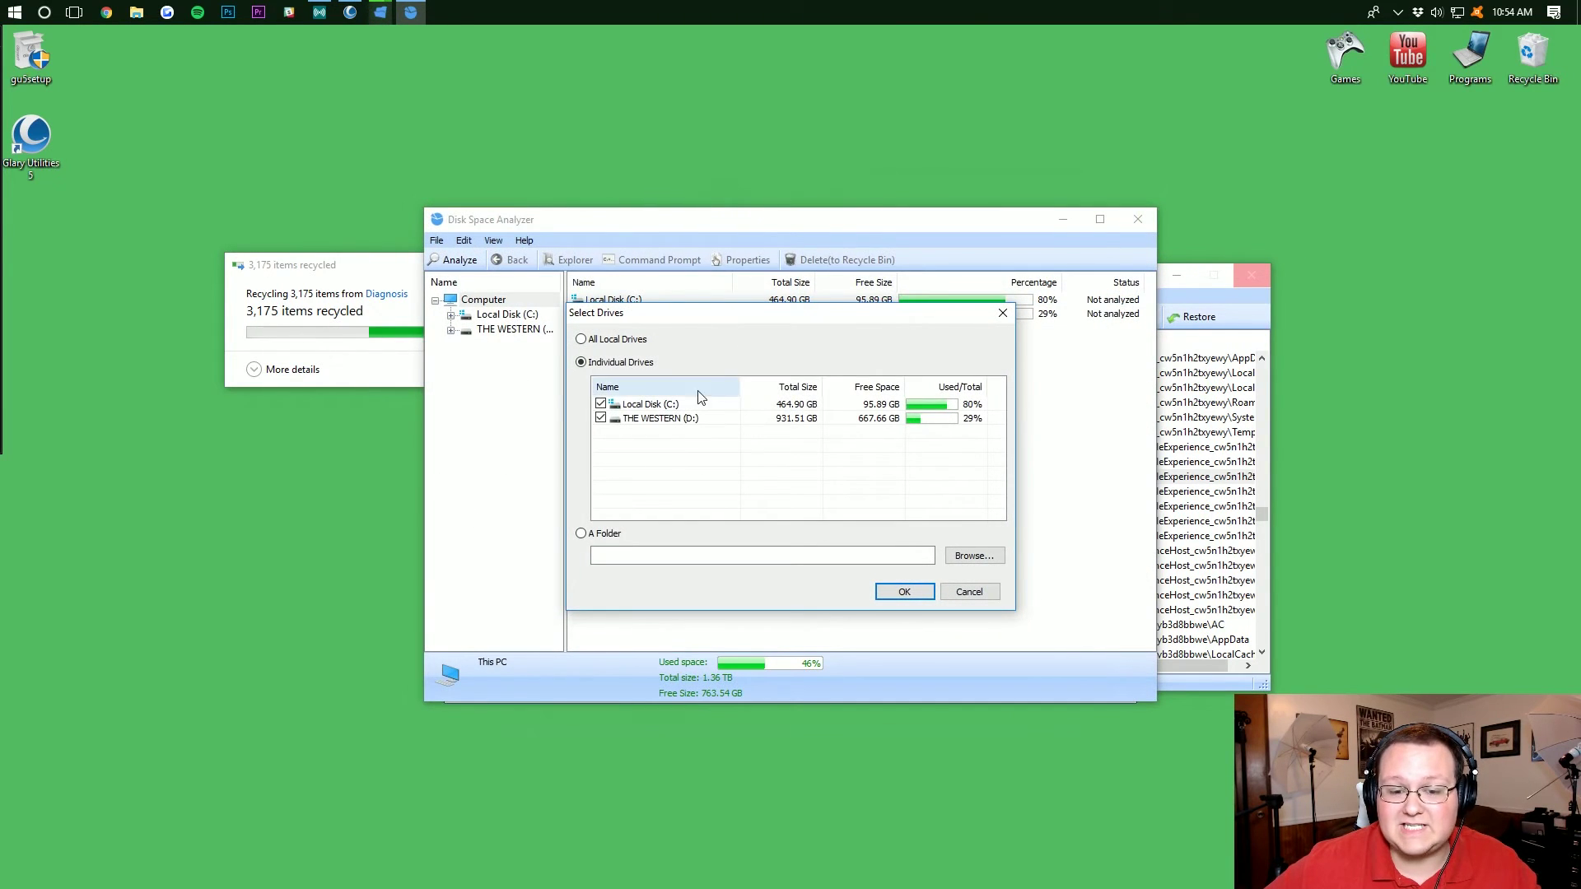